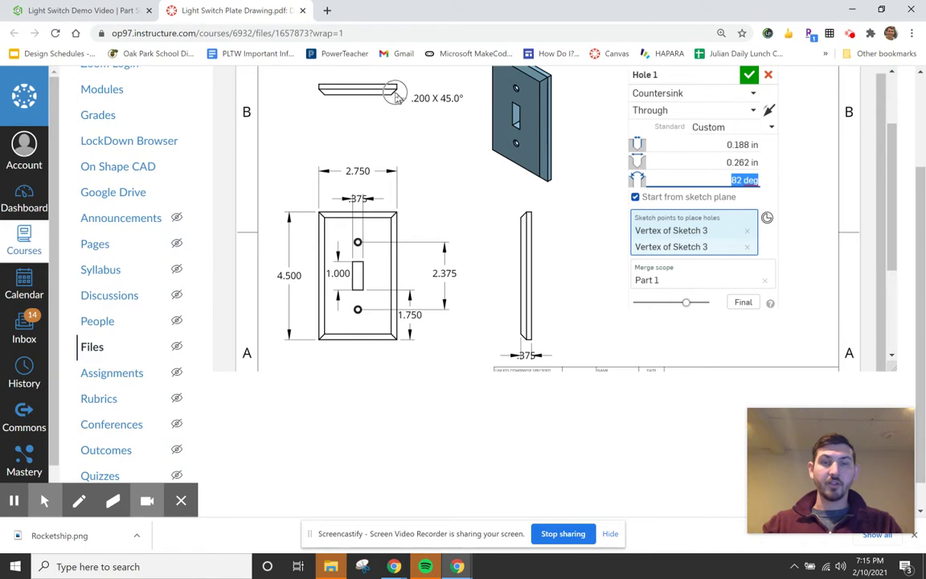
Examine the light switch plate drawing's dimensions, chamfer callout and countersink hole settings, and close the drawing
left_click(394, 96)
left_click(394, 97)
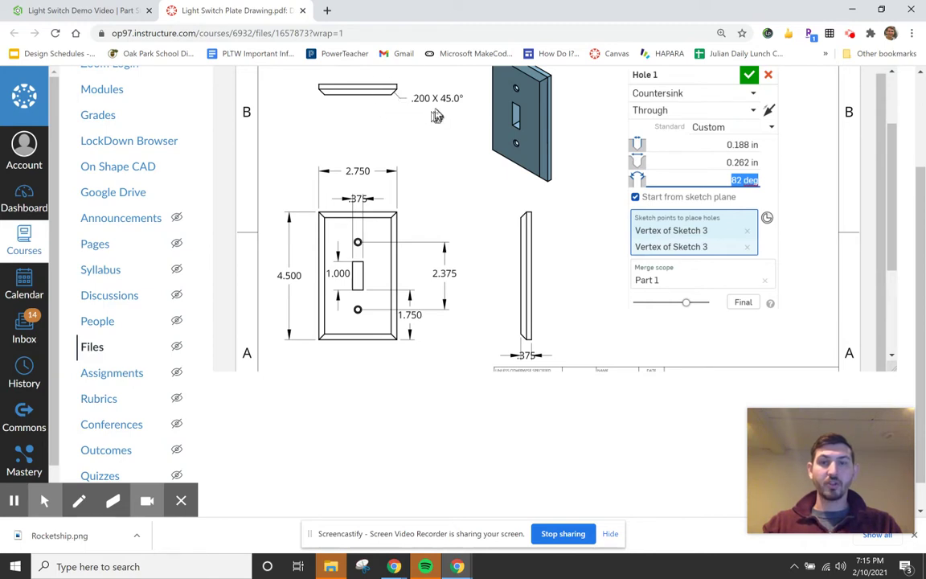
left_click(423, 106)
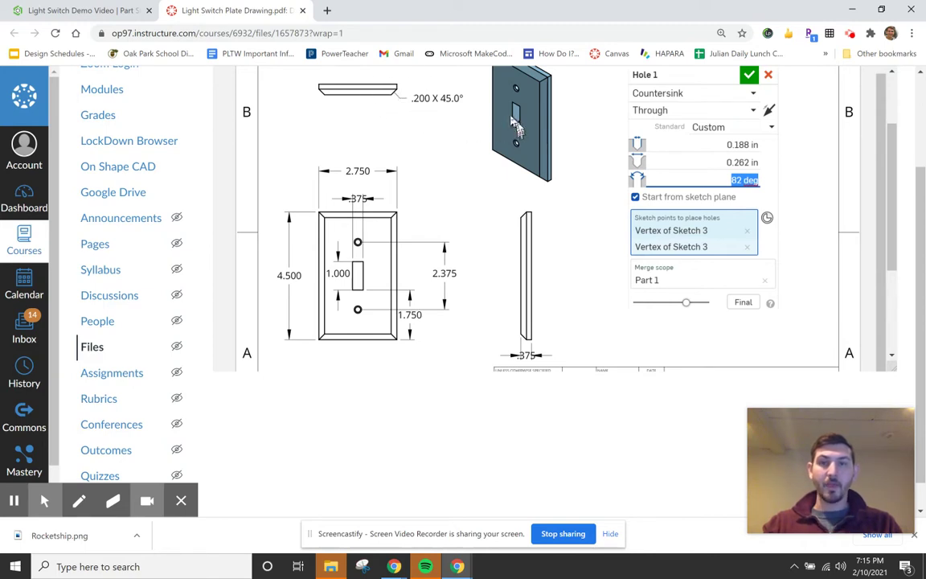
scroll(522, 153, "up", 2)
scroll(482, 160, "down", 2)
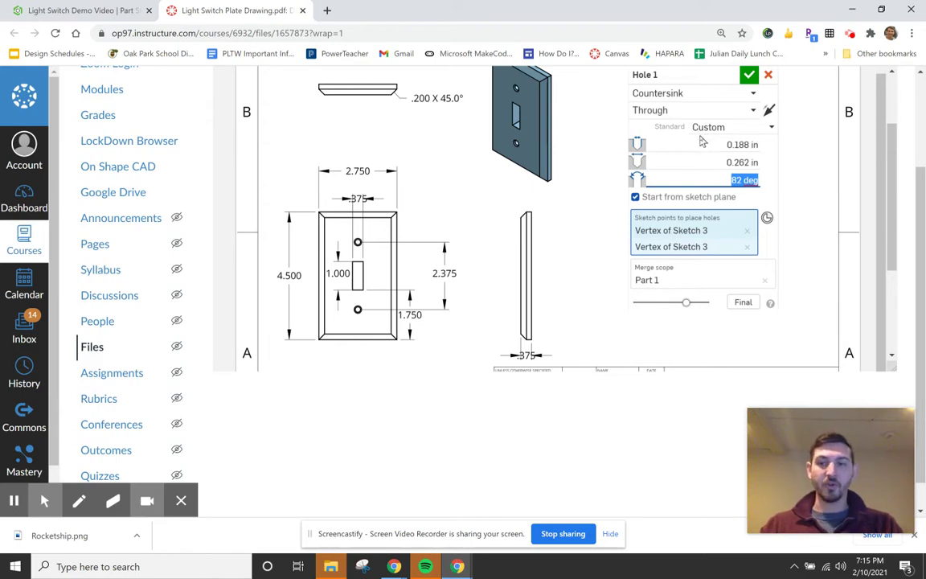
scroll(689, 150, "up", 1)
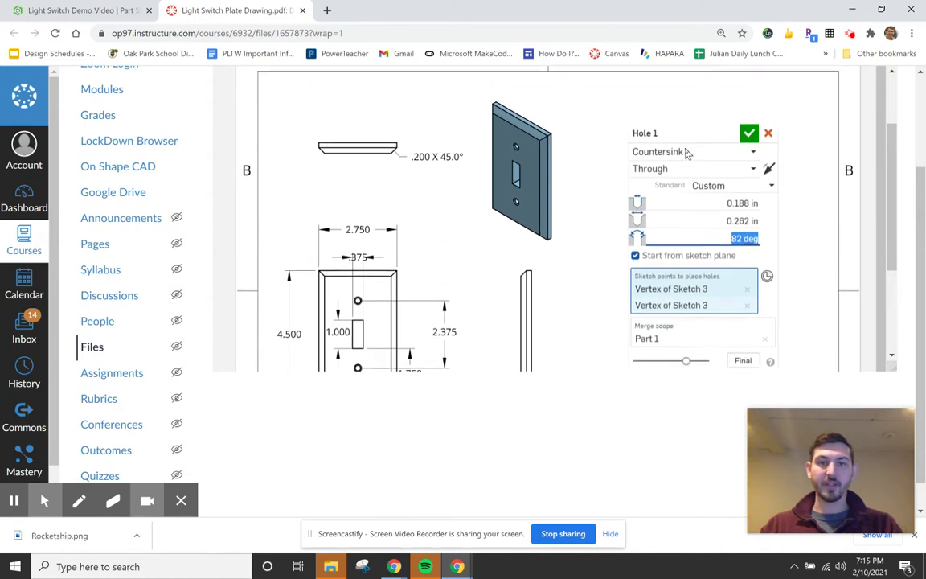
scroll(688, 151, "down", 1)
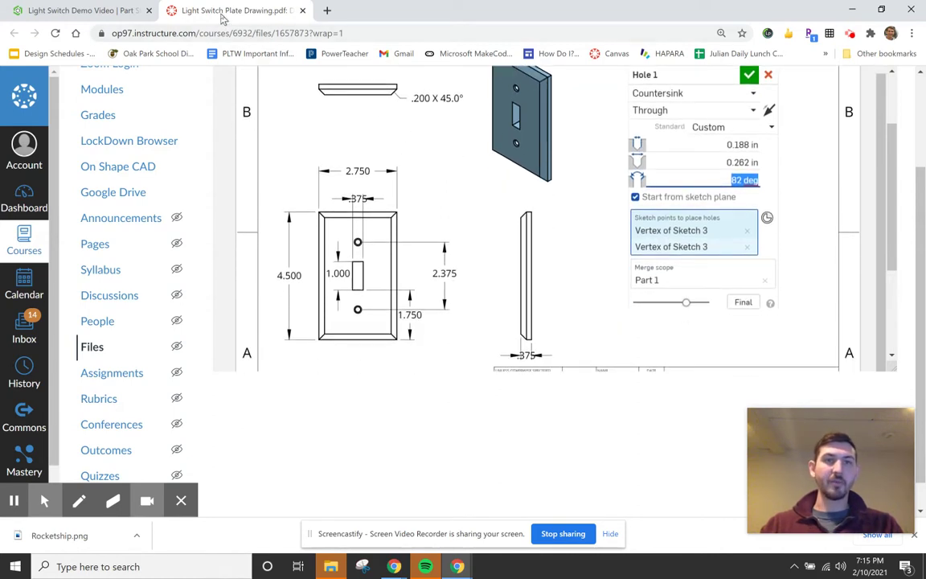
key("ctrl+w")
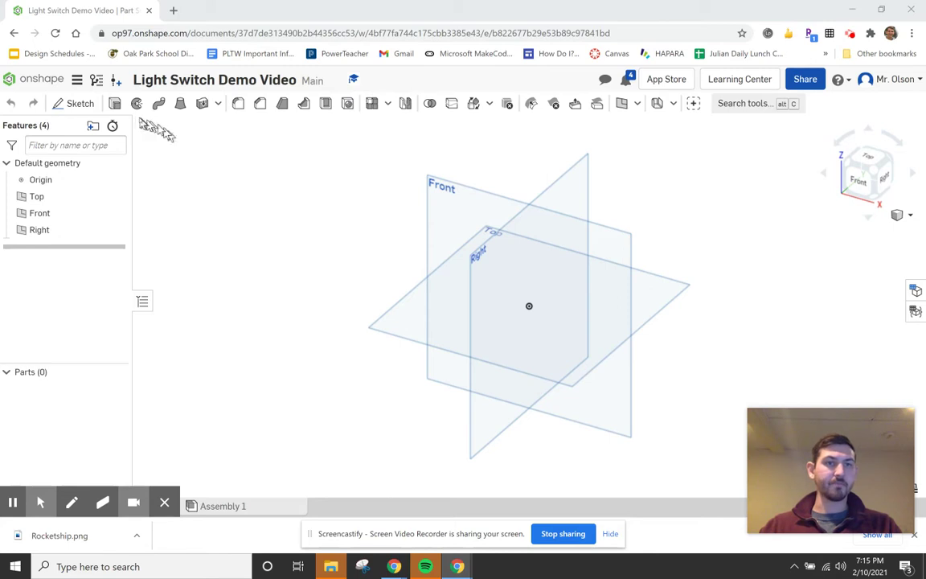
Start a sketch on the Front plane, viewed from the front, and hide the Top, Front and Right planes
left_click(77, 110)
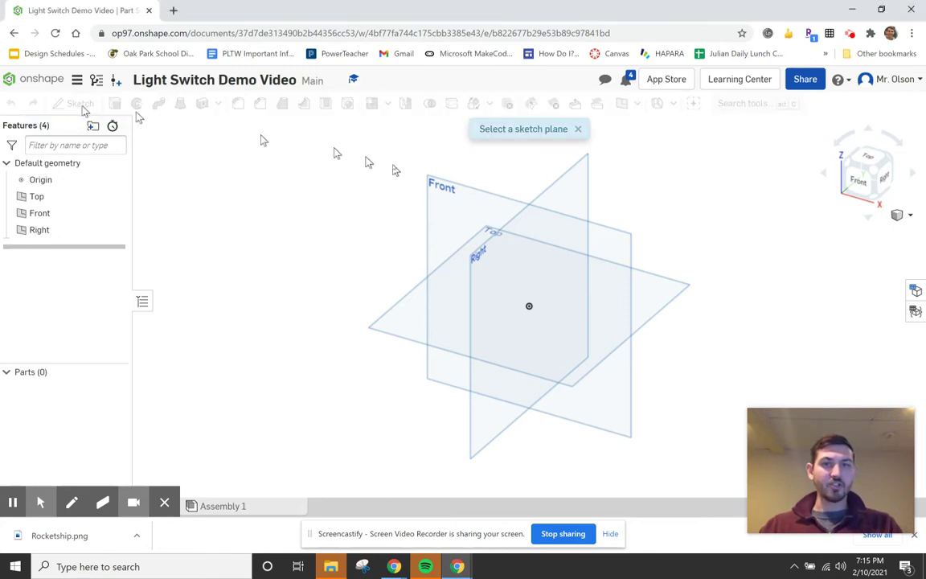
left_click(451, 192)
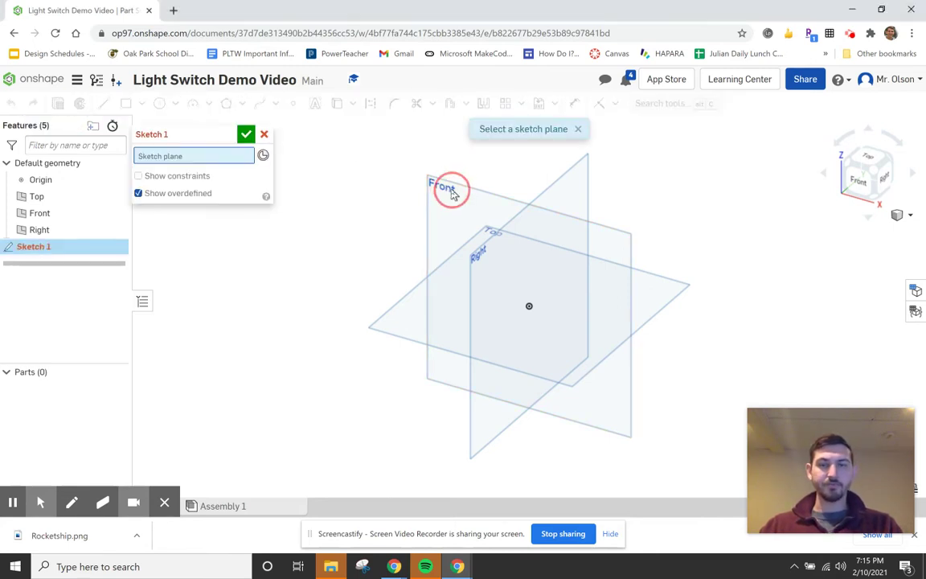
left_click(854, 181)
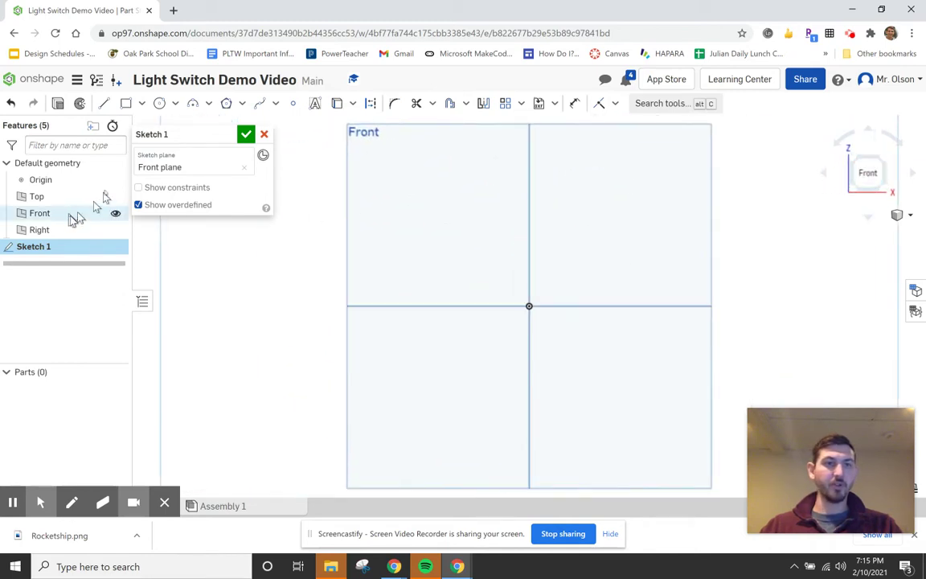
left_click(115, 196)
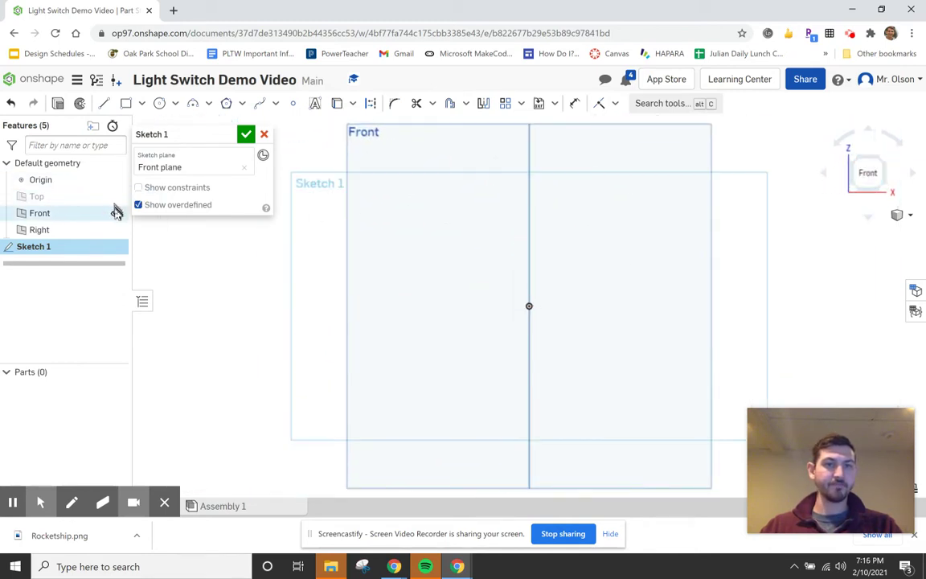
left_click(116, 213)
left_click(116, 230)
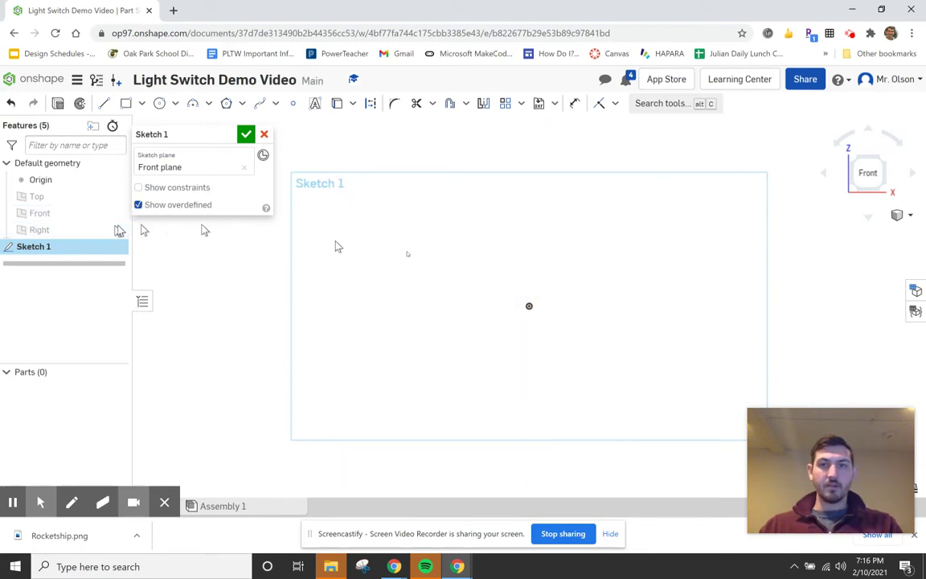
Sketch a corner rectangle around the origin, 2.75 in wide and 4.5 in high, and finish the sketch
left_click(126, 106)
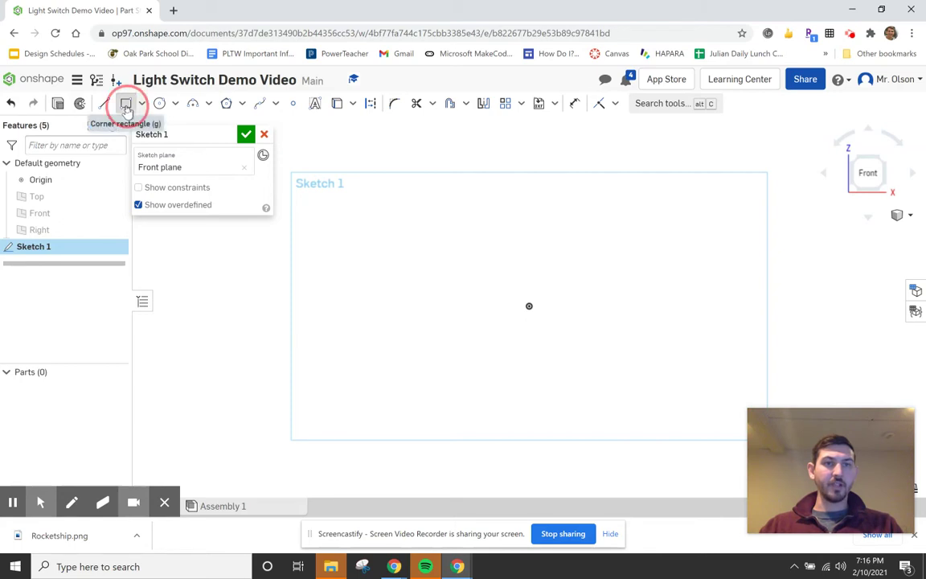
left_click(443, 212)
left_click(563, 393)
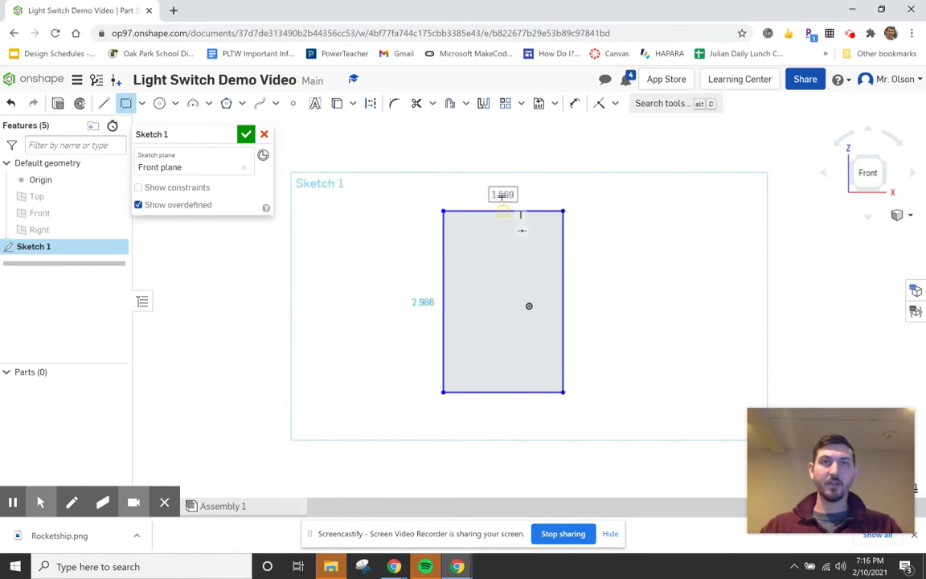
type("2.75")
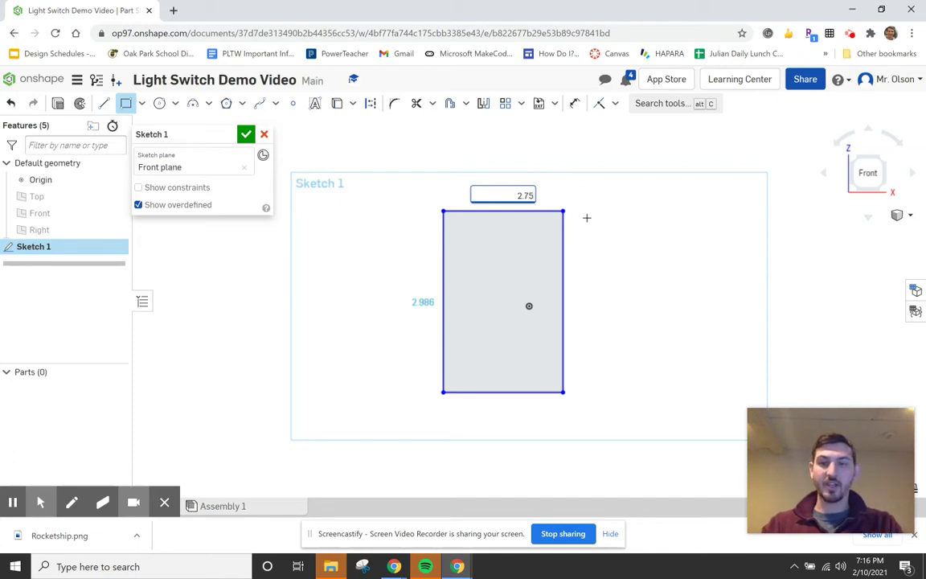
key("Return")
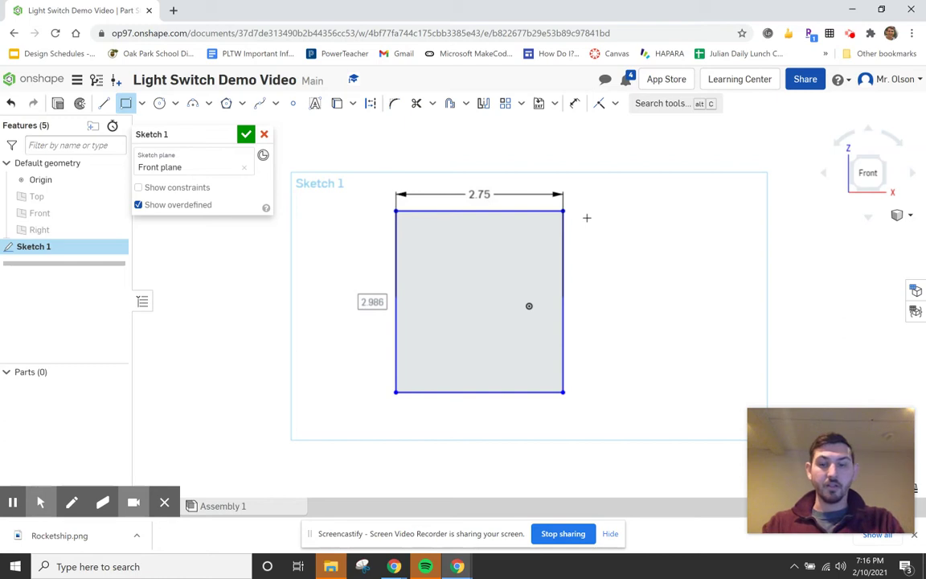
type("4.5")
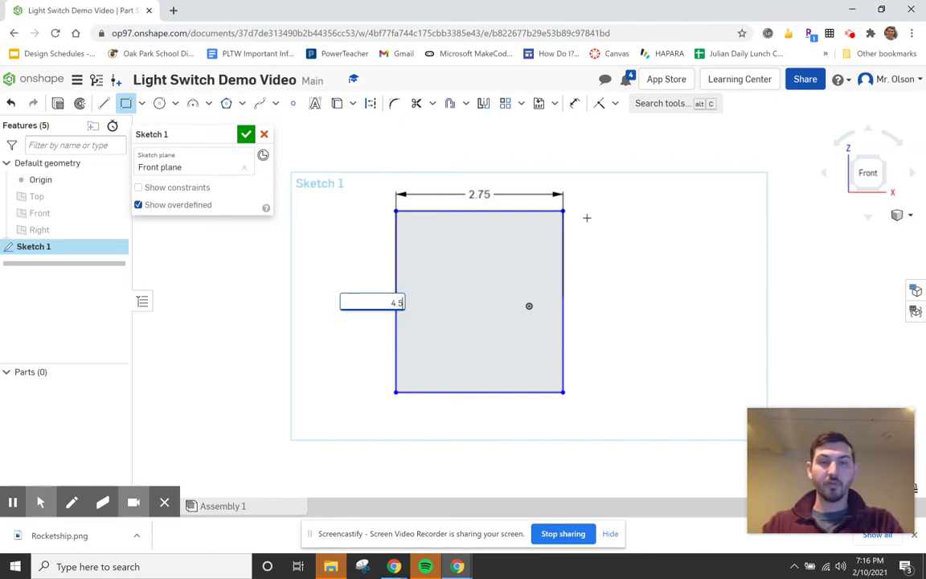
key("Return")
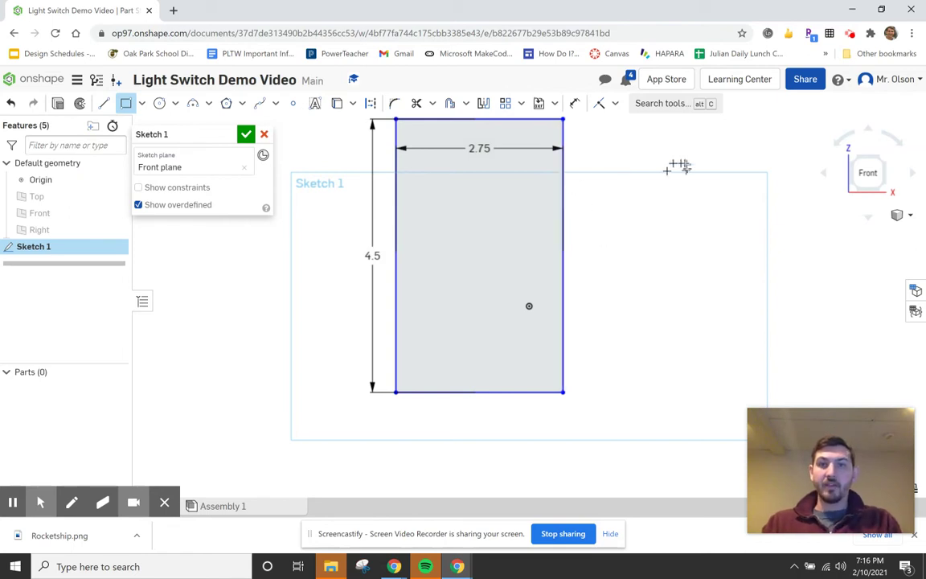
middle_click_drag(554, 192, 575, 237)
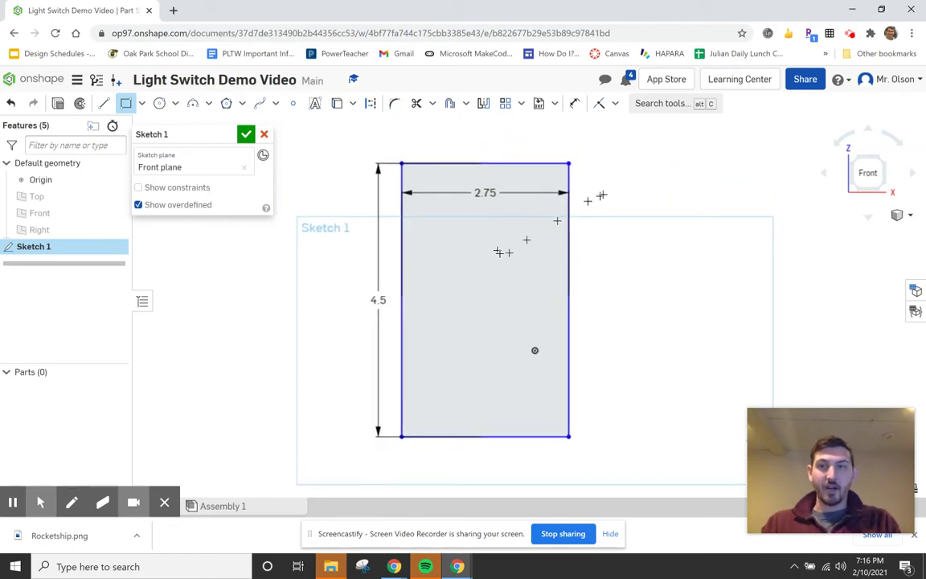
left_click(237, 134)
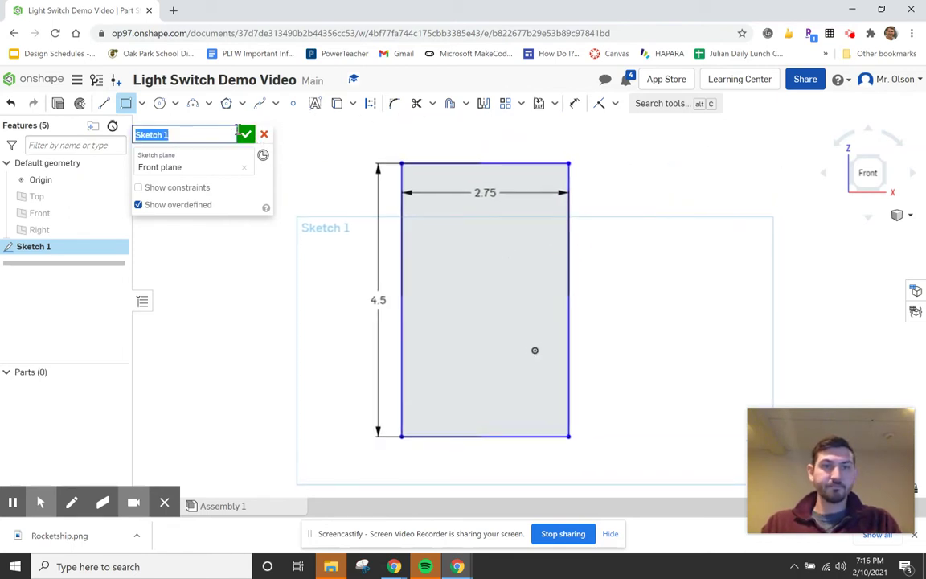
left_click(245, 133)
Extrude the rectangle as a new solid with a blind depth of 0.375 in
left_click(879, 165)
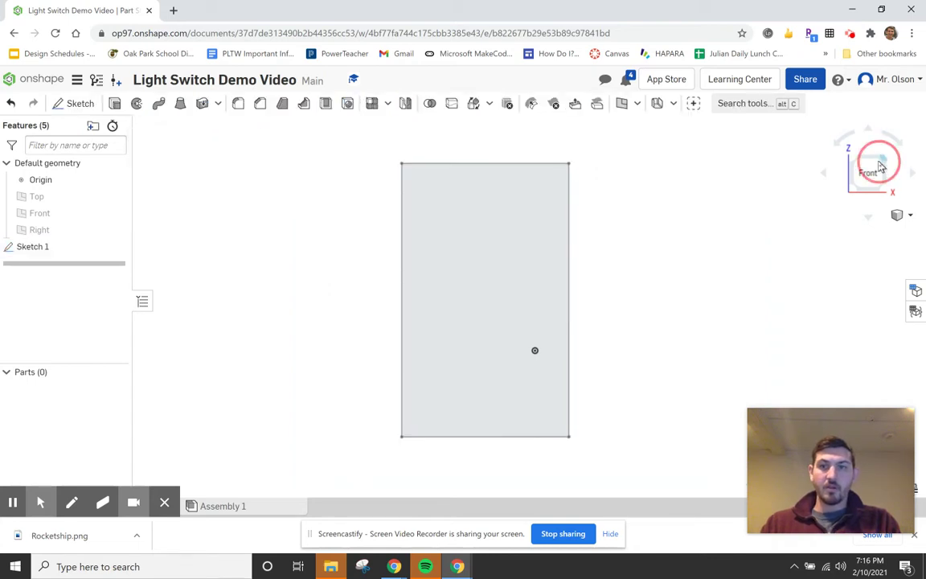
left_click(115, 104)
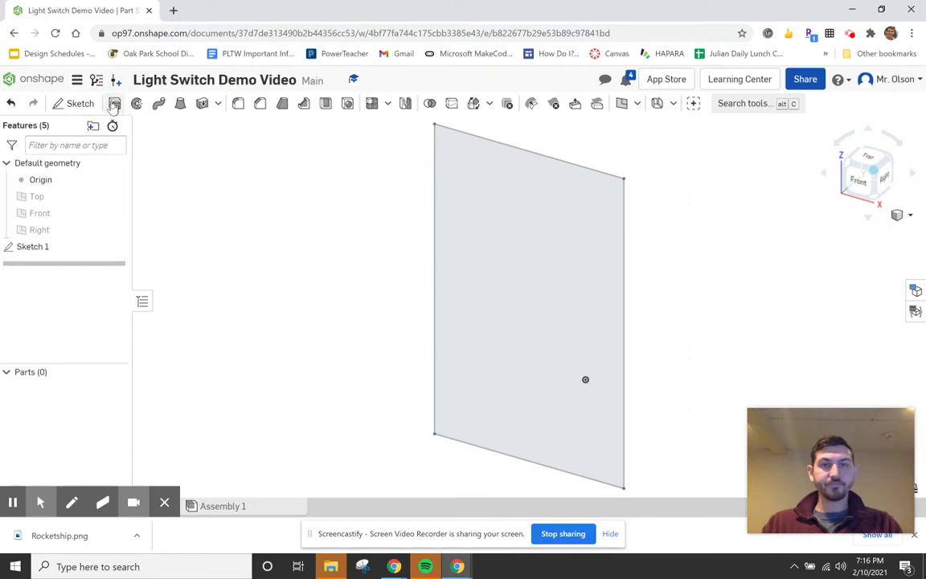
left_click(594, 178)
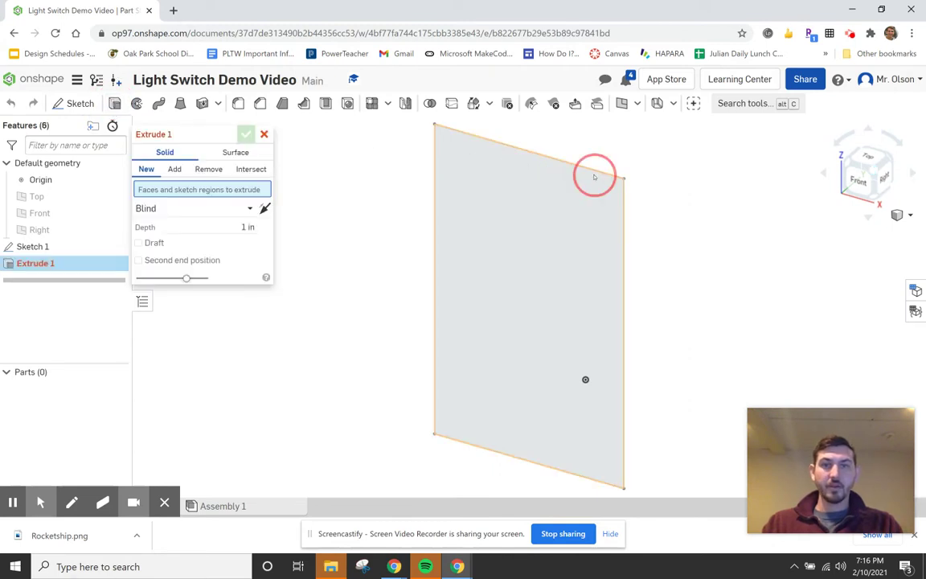
left_click(244, 238)
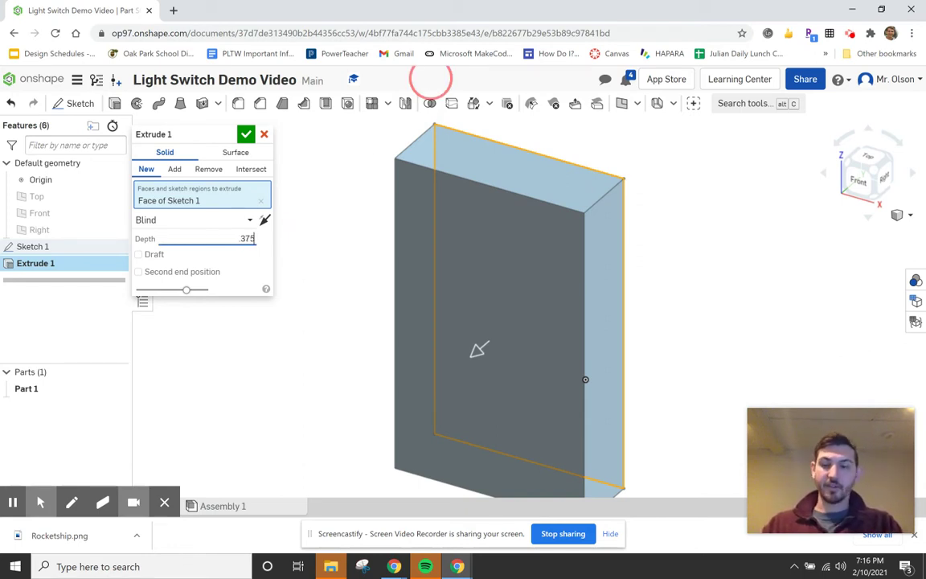
key("Return")
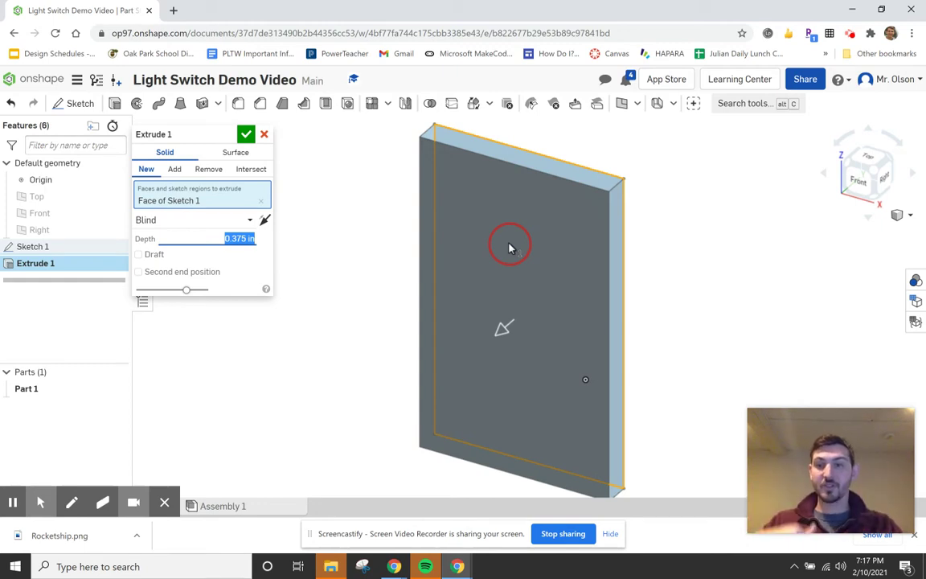
left_click(222, 239)
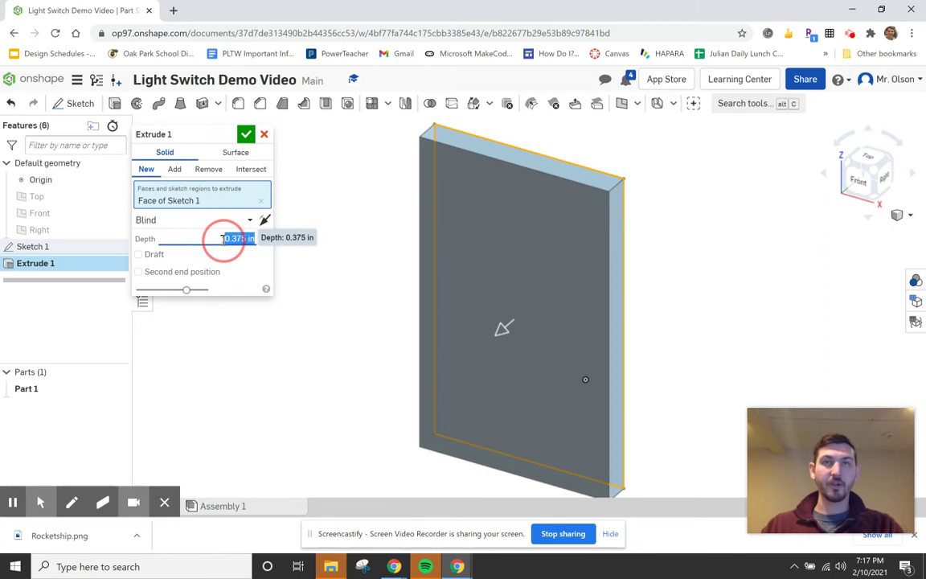
left_click(246, 135)
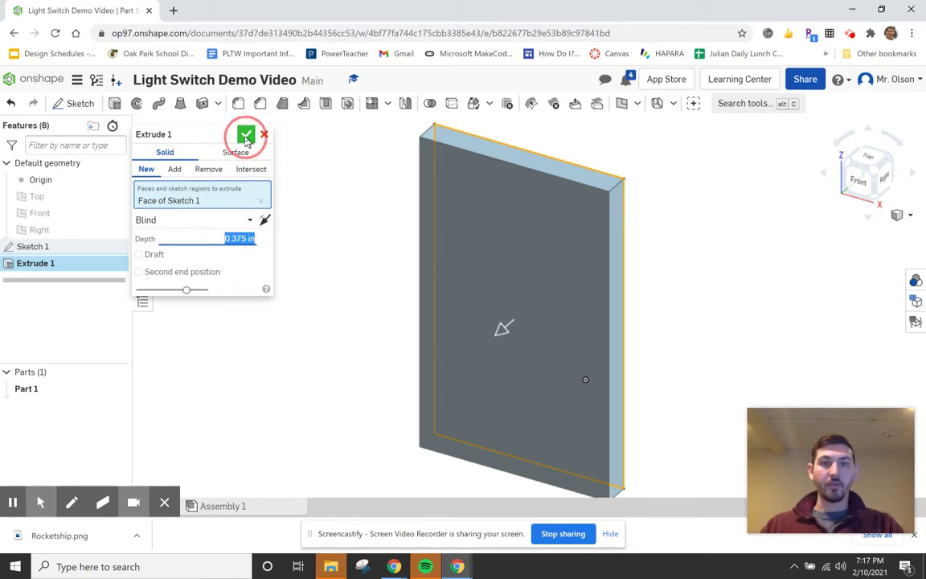
left_click(731, 239)
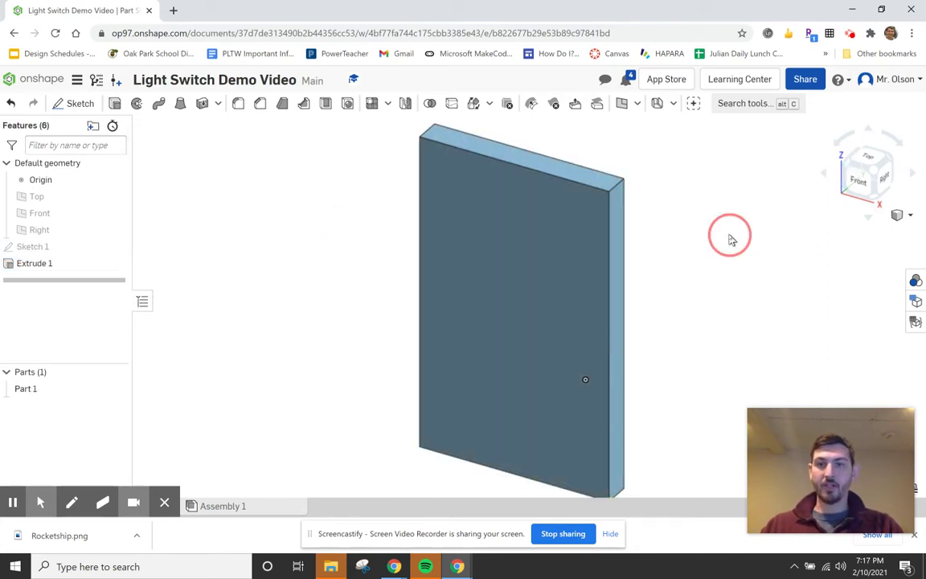
Start a sketch on the plate's front face and draw a corner rectangle about 0.41 by 0.88 in near its centre
middle_click_drag(730, 239, 766, 221)
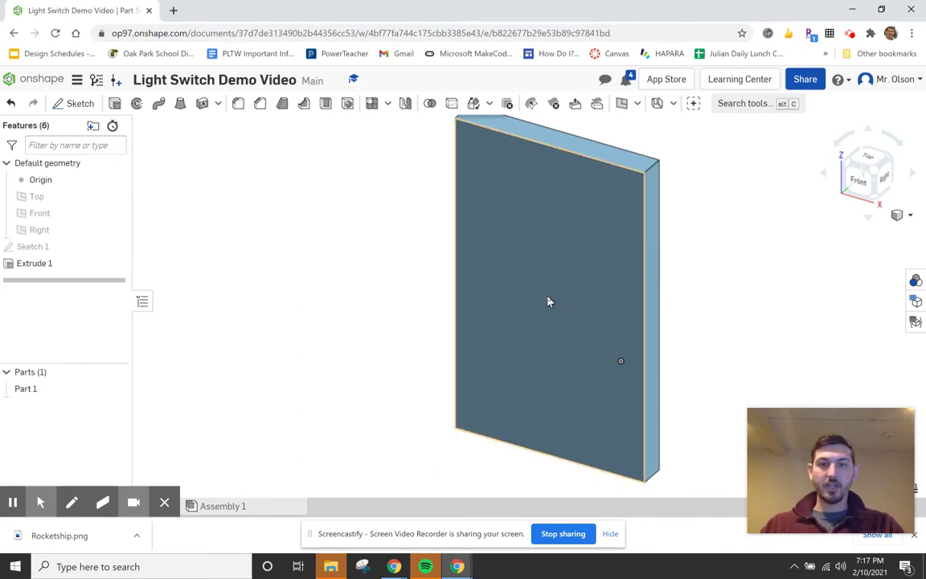
middle_click_drag(547, 301, 548, 301)
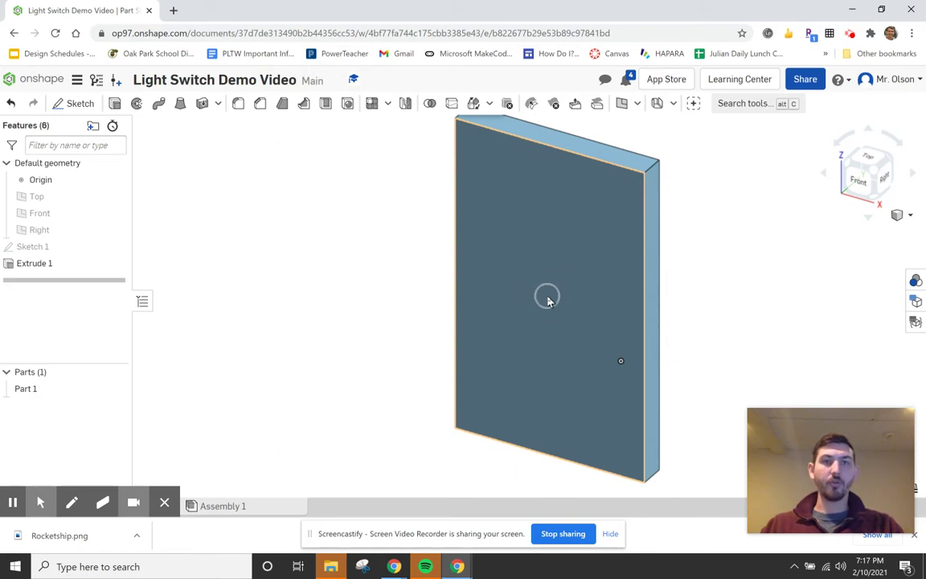
left_click(76, 103)
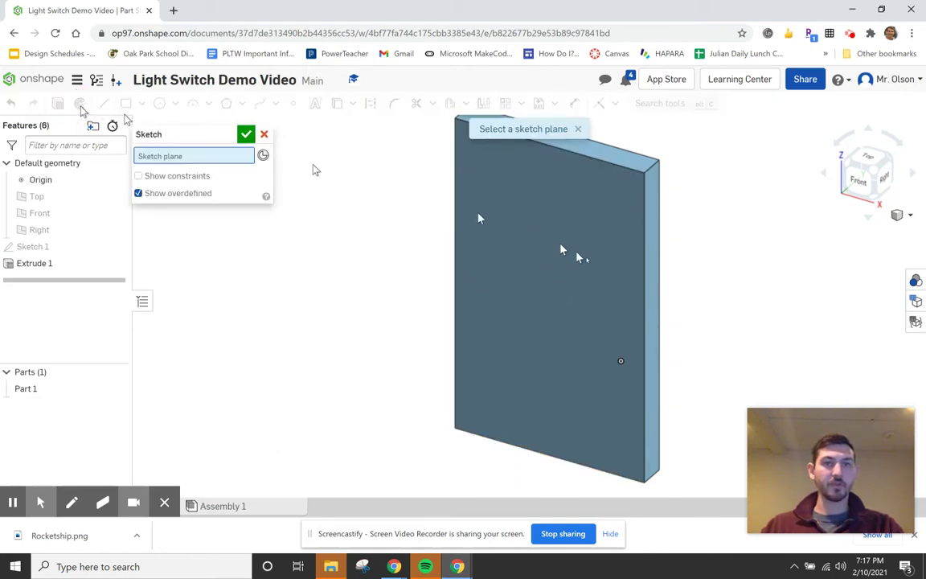
left_click(568, 276)
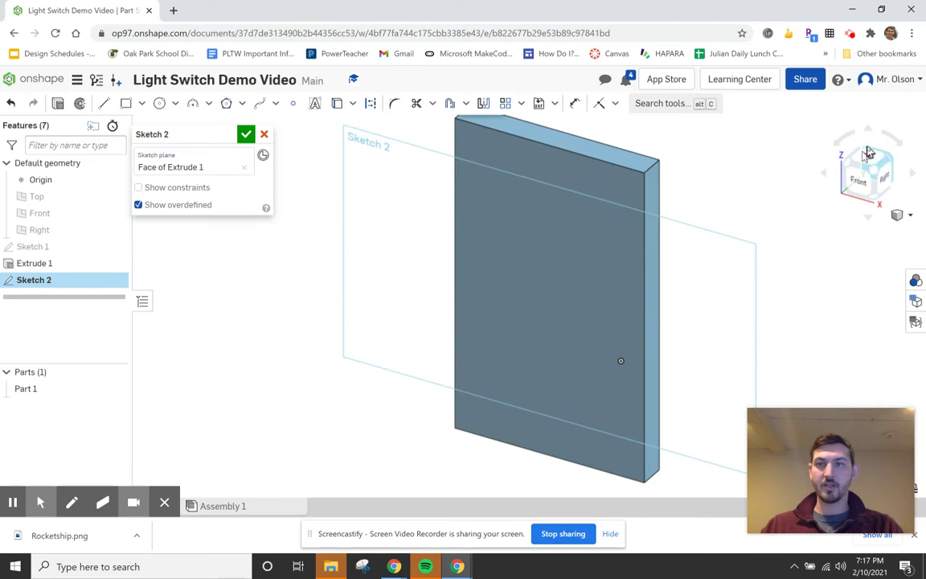
left_click(861, 185)
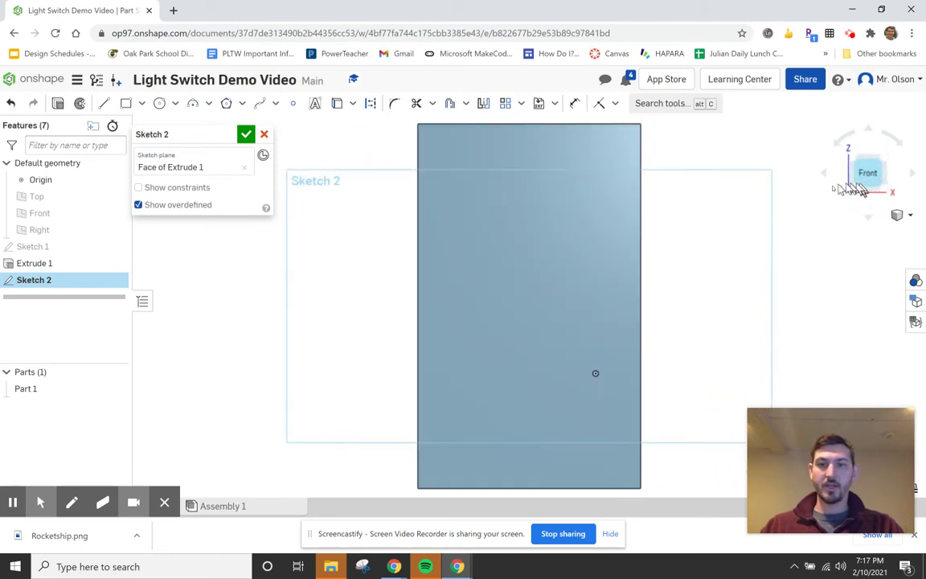
left_click(125, 103)
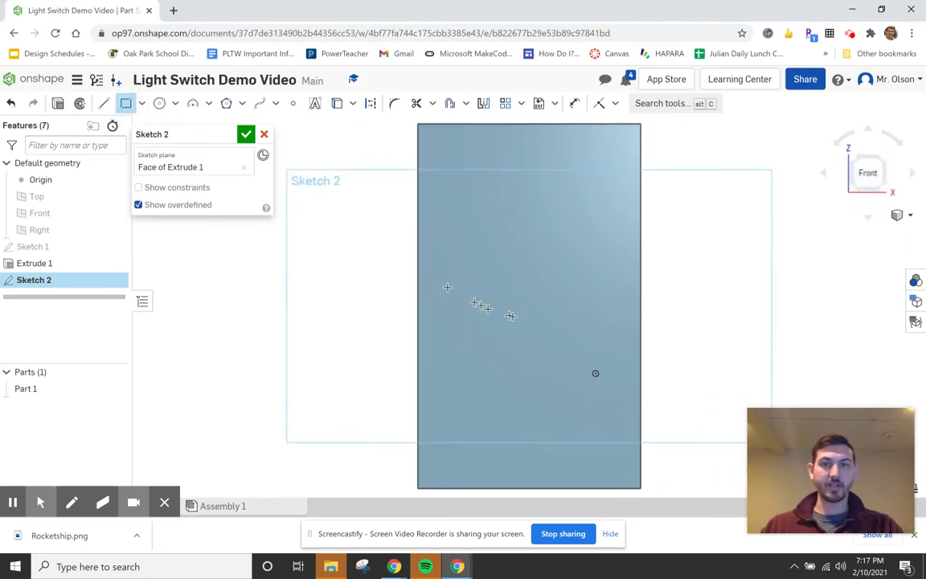
left_click(514, 264)
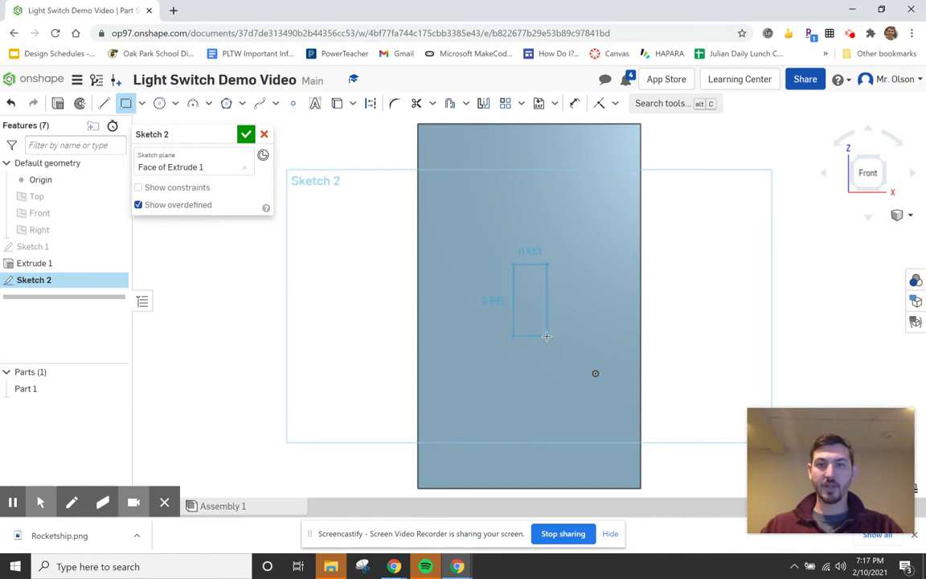
left_click(546, 336)
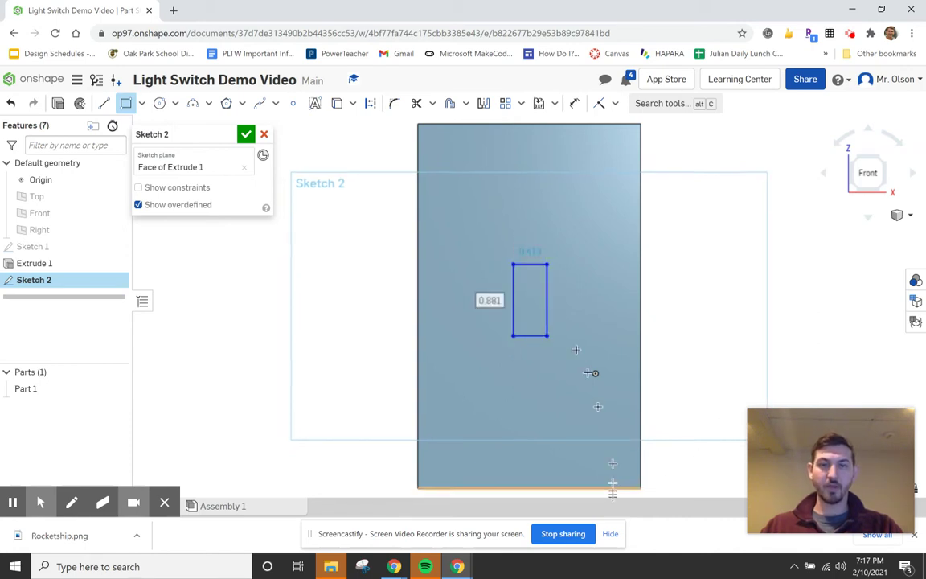
Set the switch opening's rectangle to 0.375 in wide and 1 in high
double_click(541, 250)
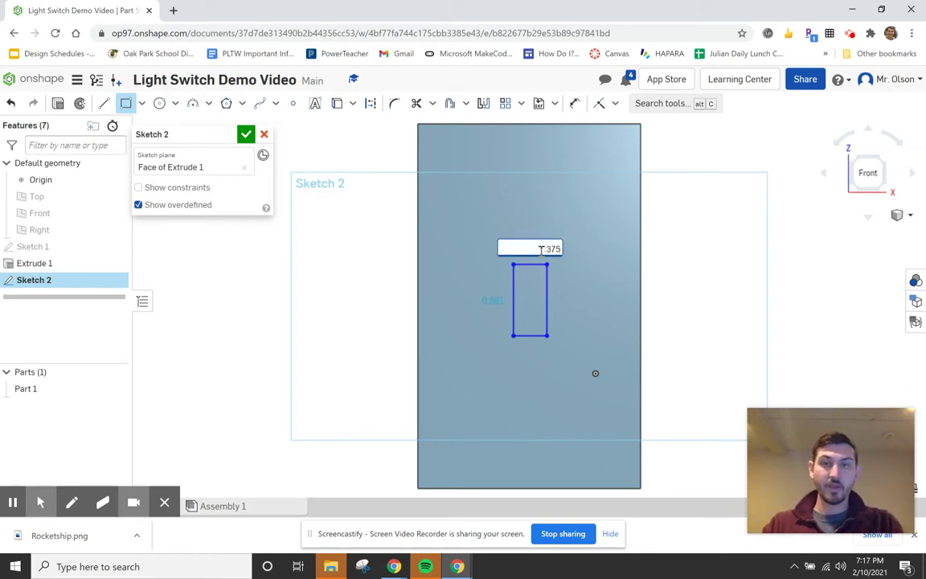
type(".375")
key("Return")
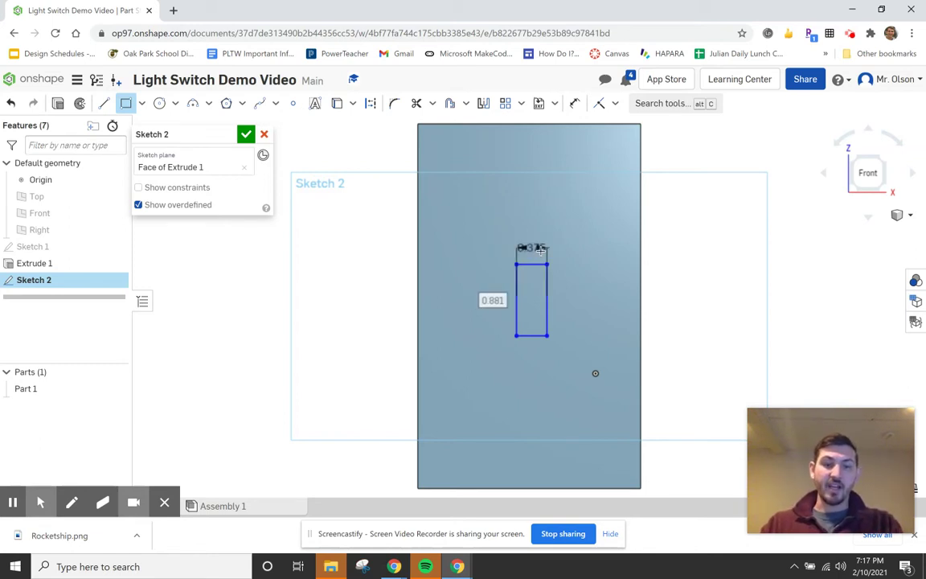
type("1")
key("Return")
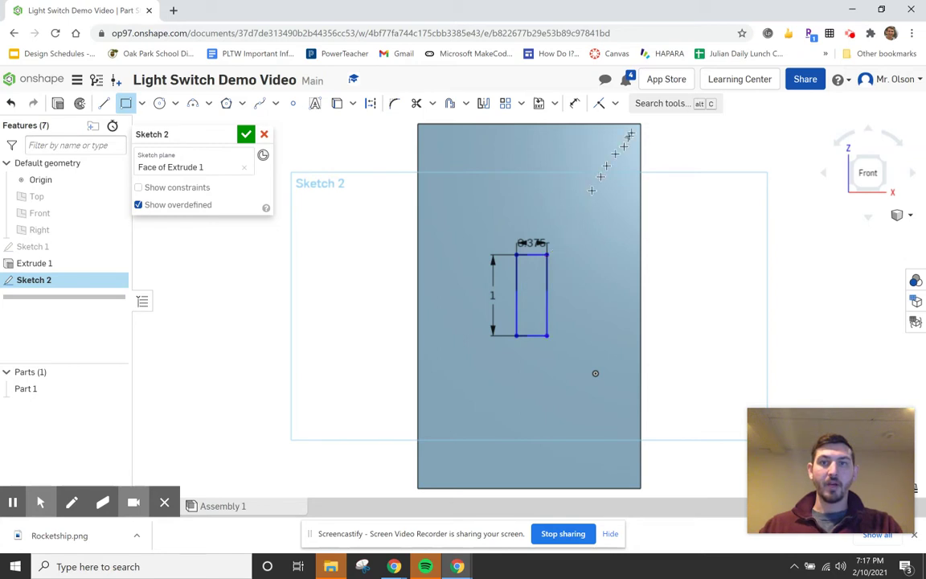
Dimension the opening's lower edge 1.75 in from the plate's bottom edge
left_click(574, 106)
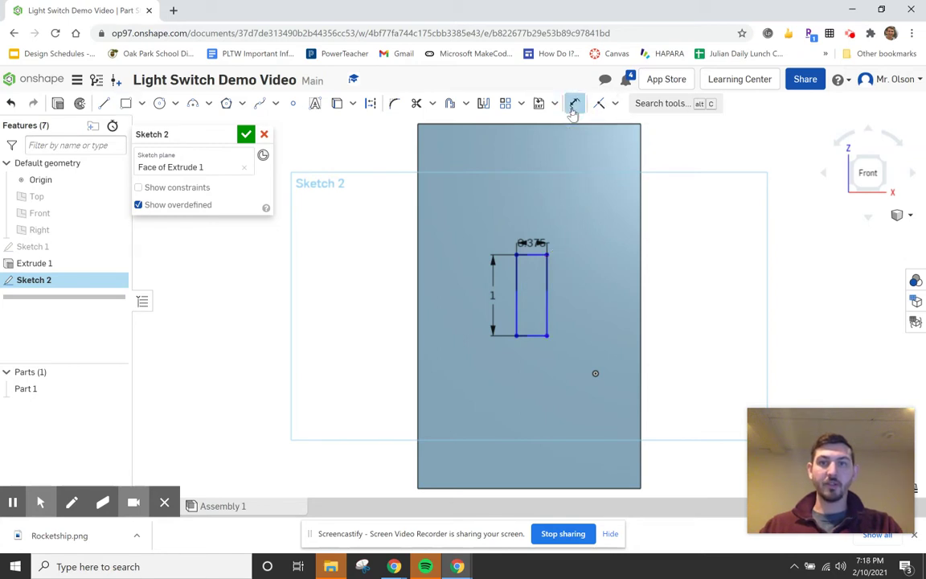
left_click(529, 335)
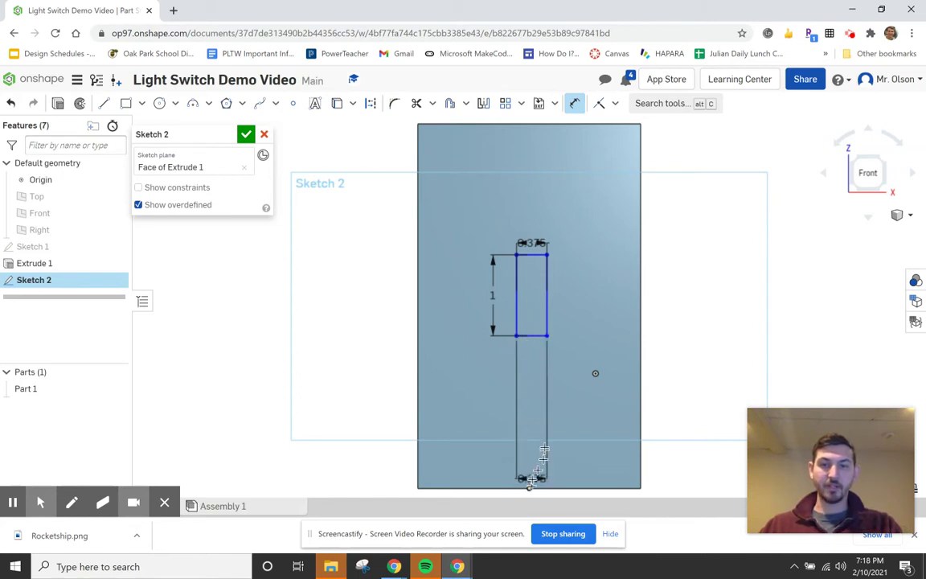
left_click(535, 487)
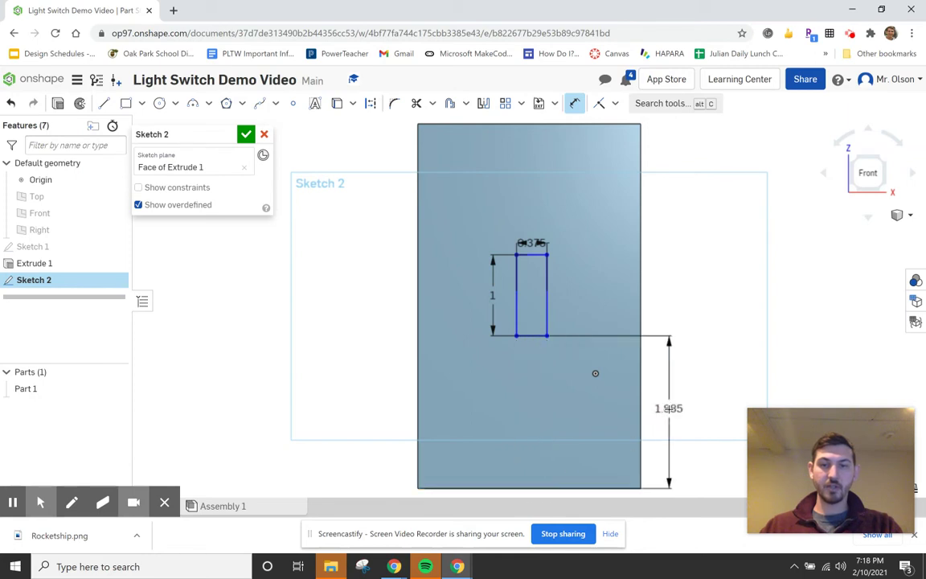
left_click(666, 407)
type("1")
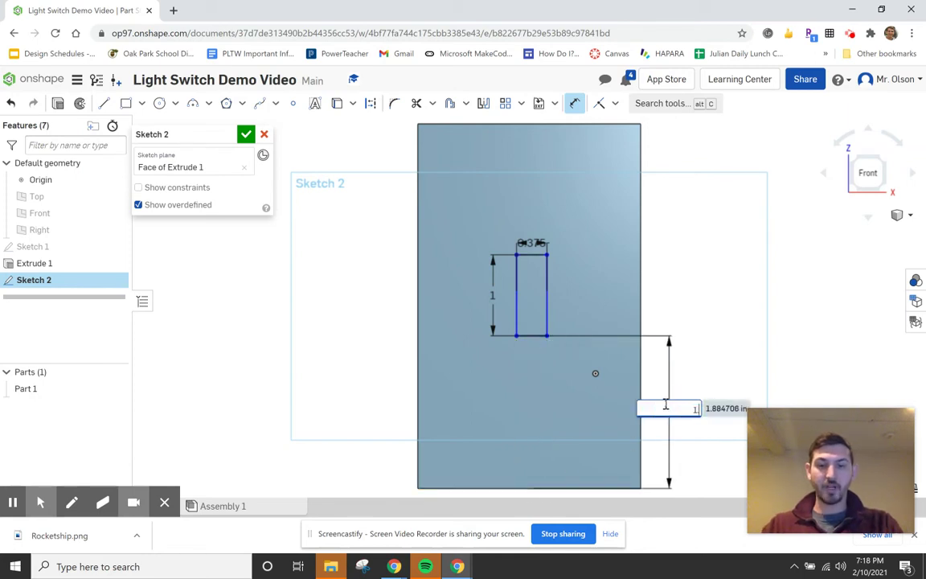
key("Return")
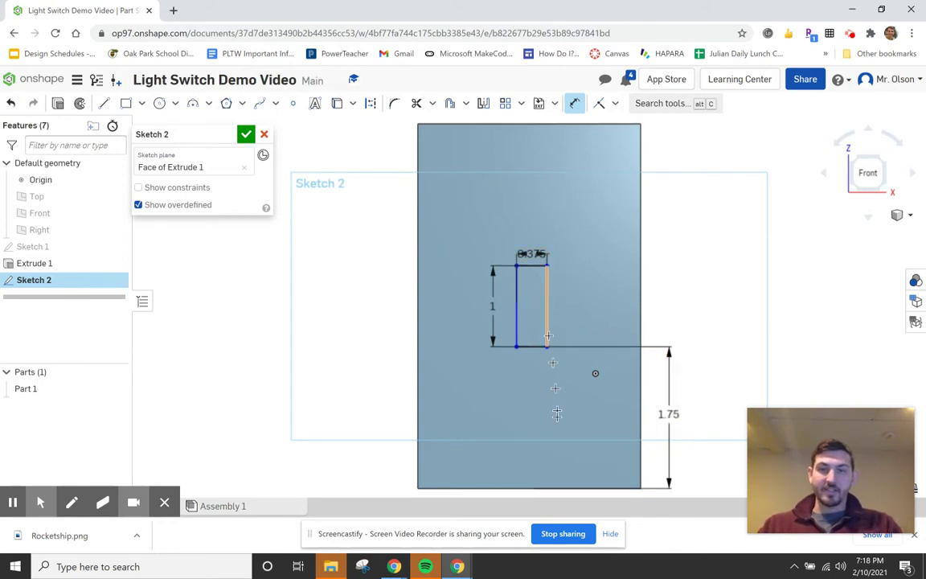
Check the distance from the opening's upper edge to the plate's top edge with a dimension, and delete that dimension
left_click(531, 266)
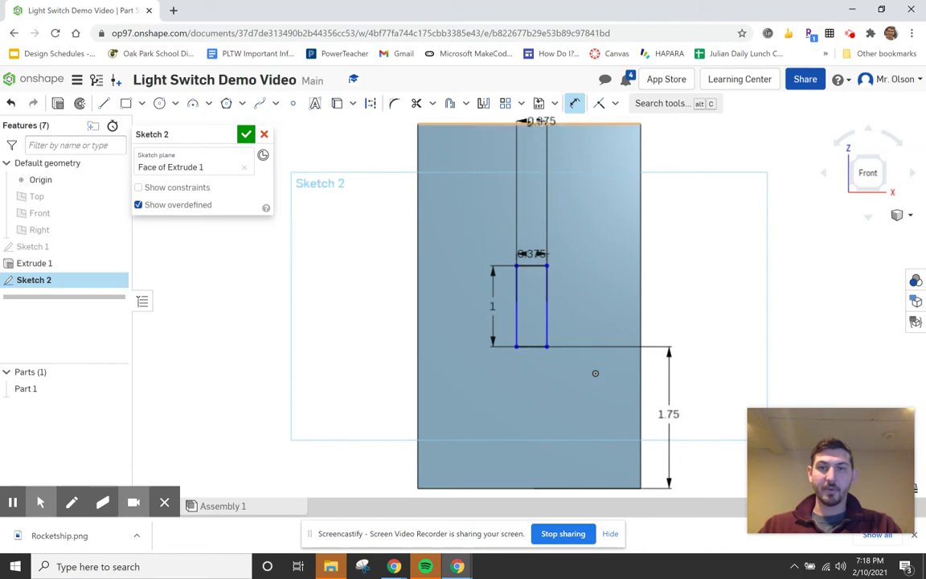
left_click(540, 123)
left_click_drag(736, 210, 744, 208)
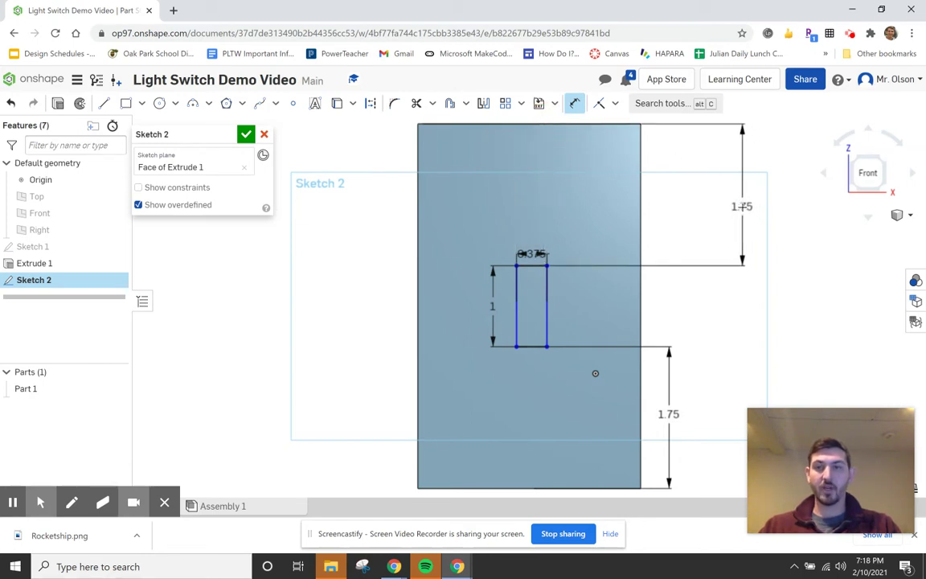
double_click(742, 207)
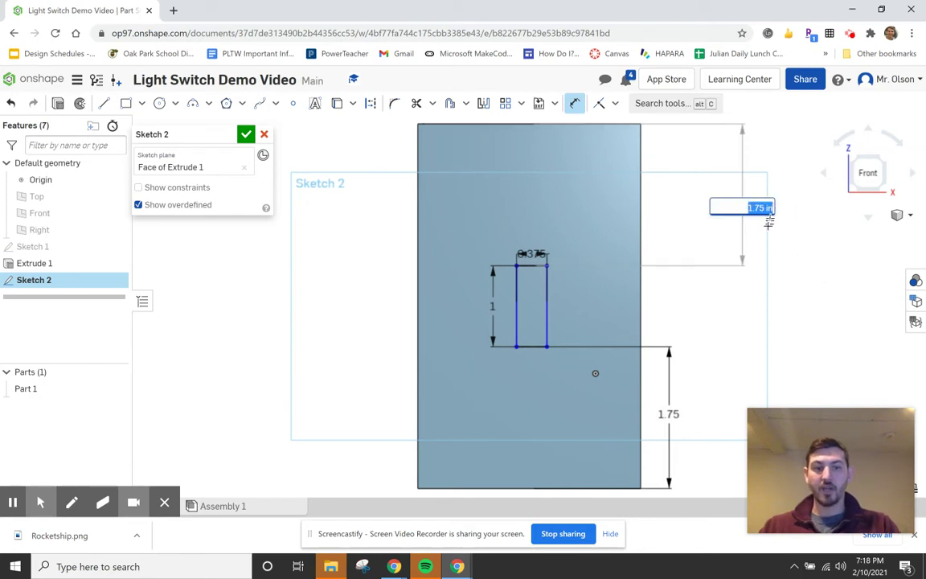
key("Escape")
right_click(743, 208)
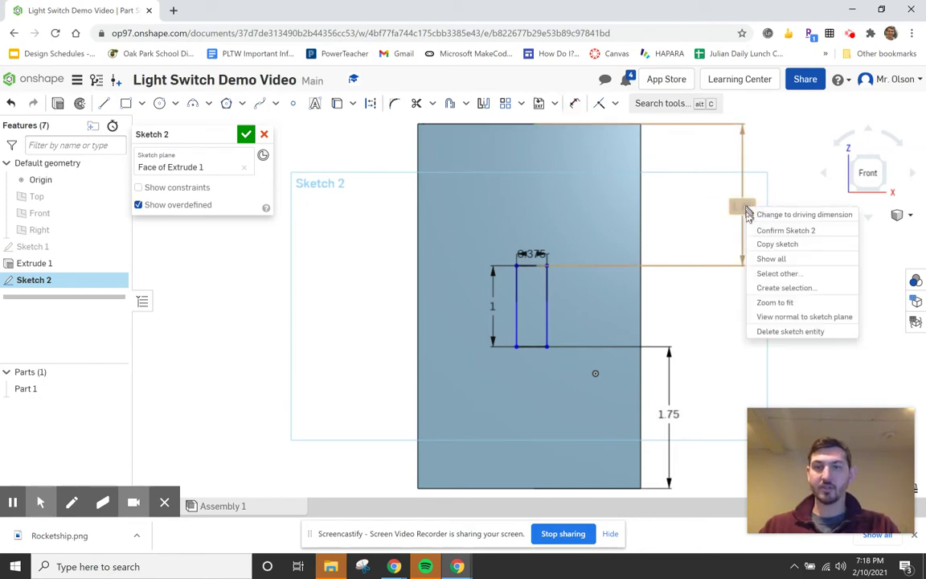
left_click(808, 330)
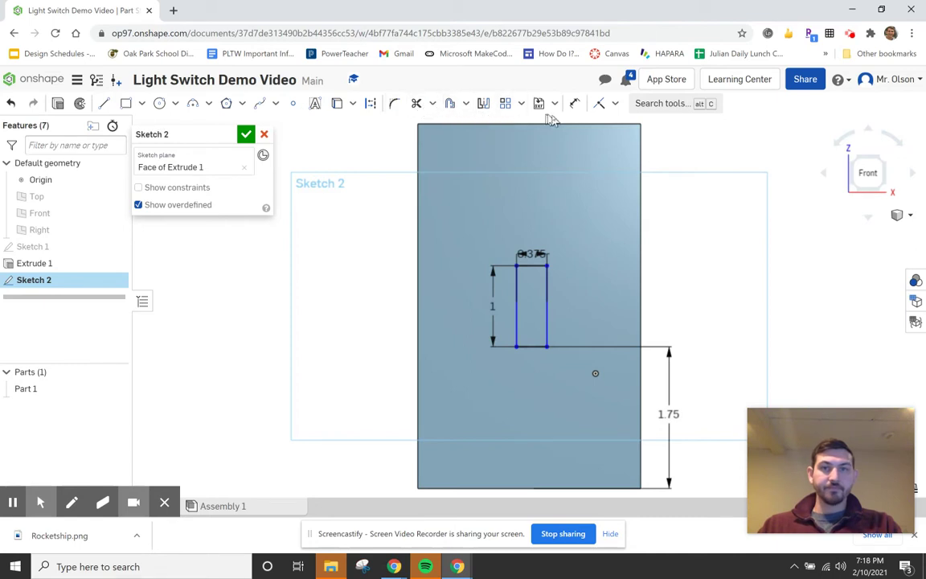
Dimension the opening's right edge 1.1875 in from the plate's right edge
left_click(576, 104)
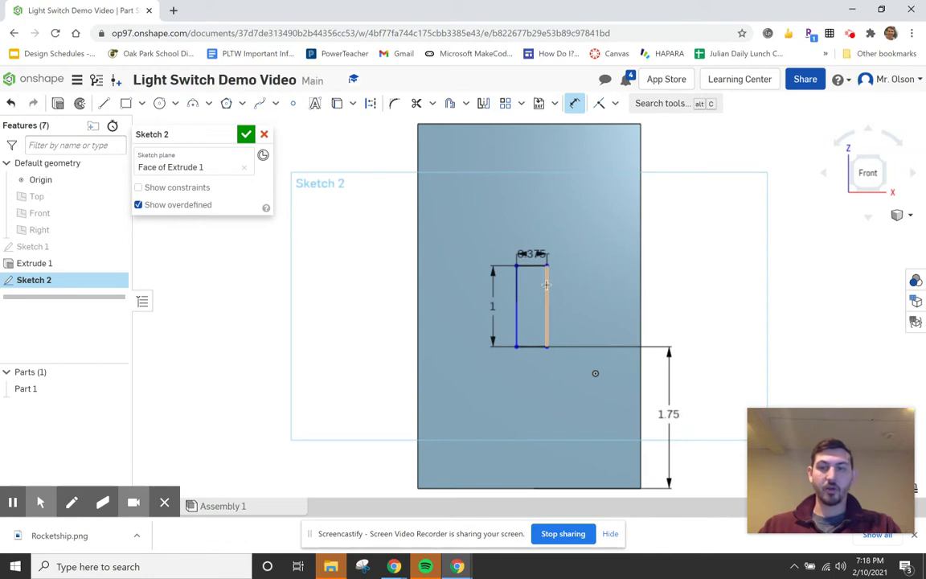
left_click(638, 273)
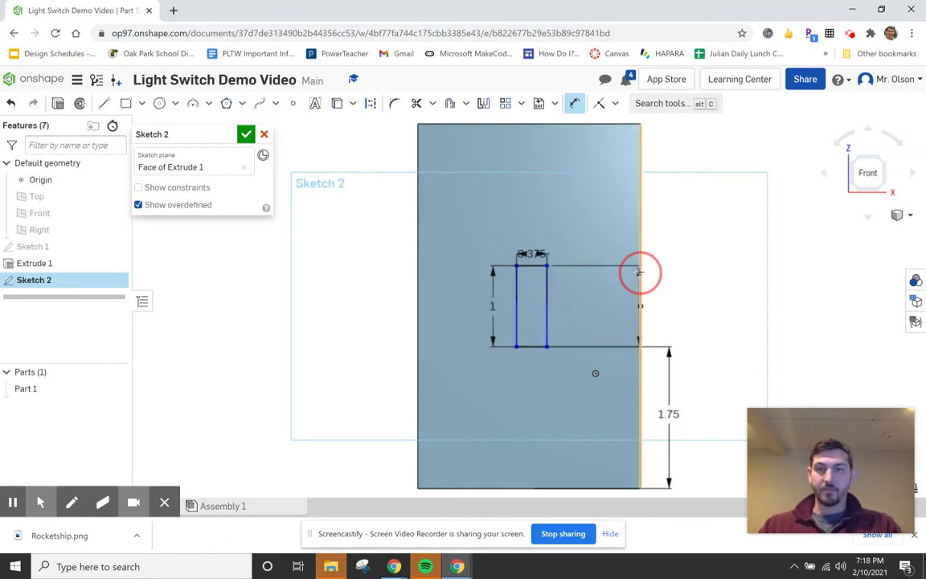
left_click(593, 199)
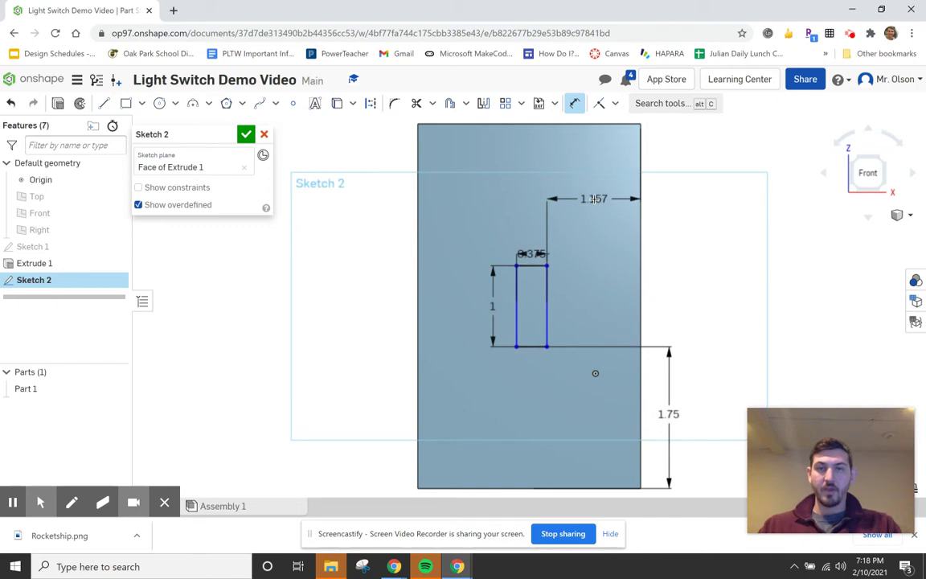
double_click(594, 200)
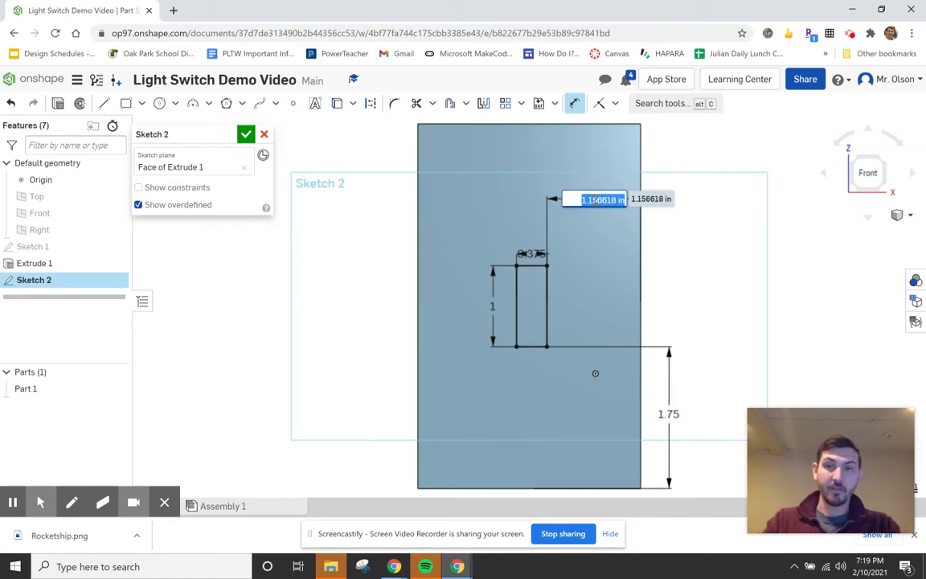
type("1.187")
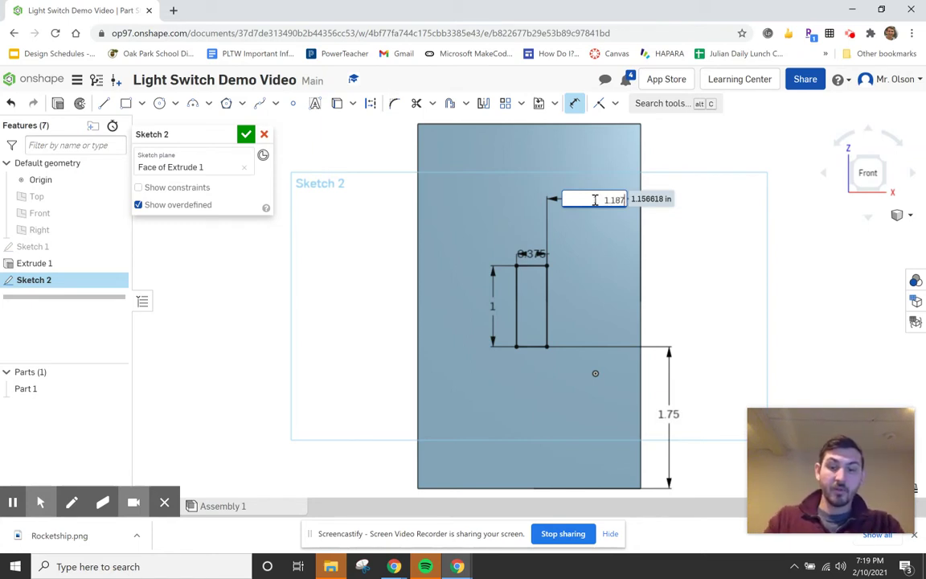
type("5")
key("Return")
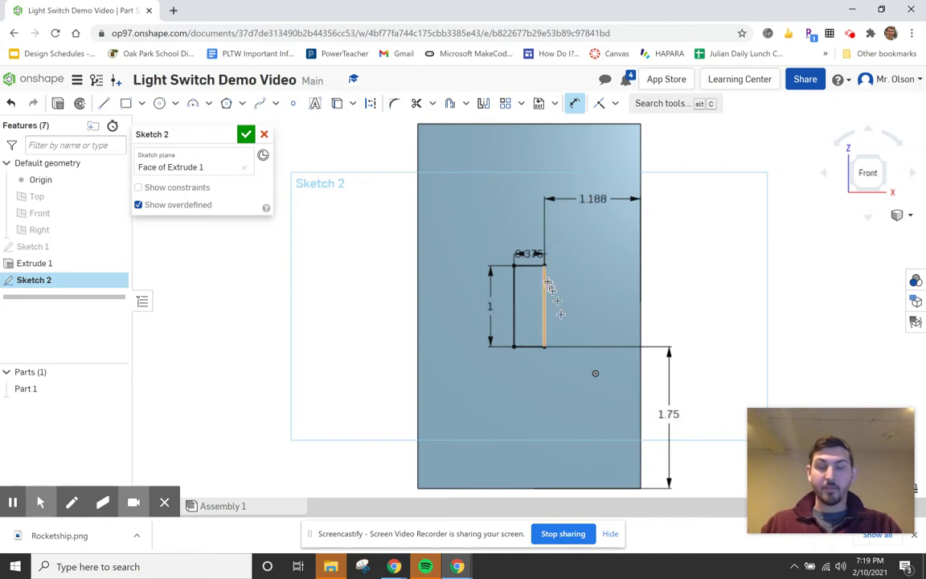
Check the distance from the opening's left edge to the plate's left edge with a dimension, and delete that dimension
left_click(511, 293)
left_click(420, 269)
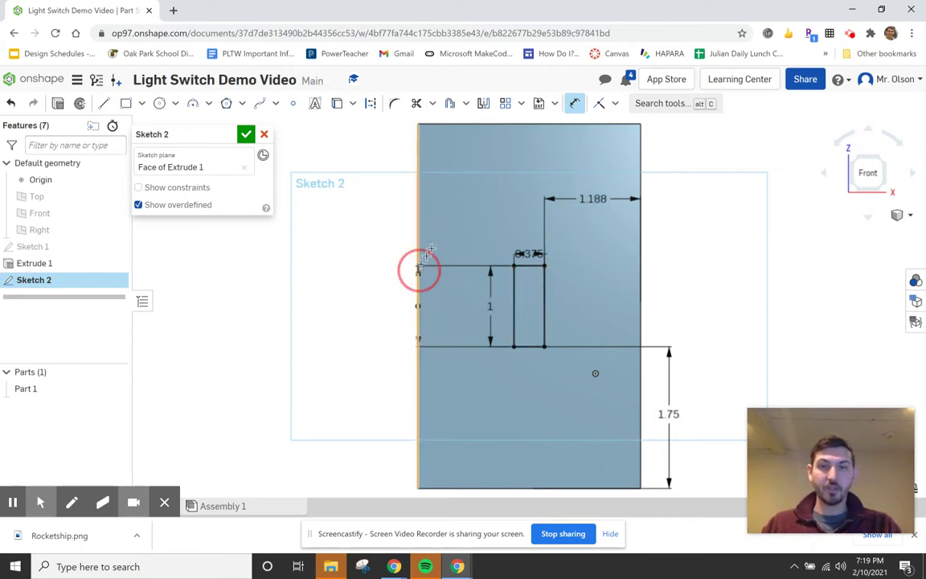
left_click(449, 202)
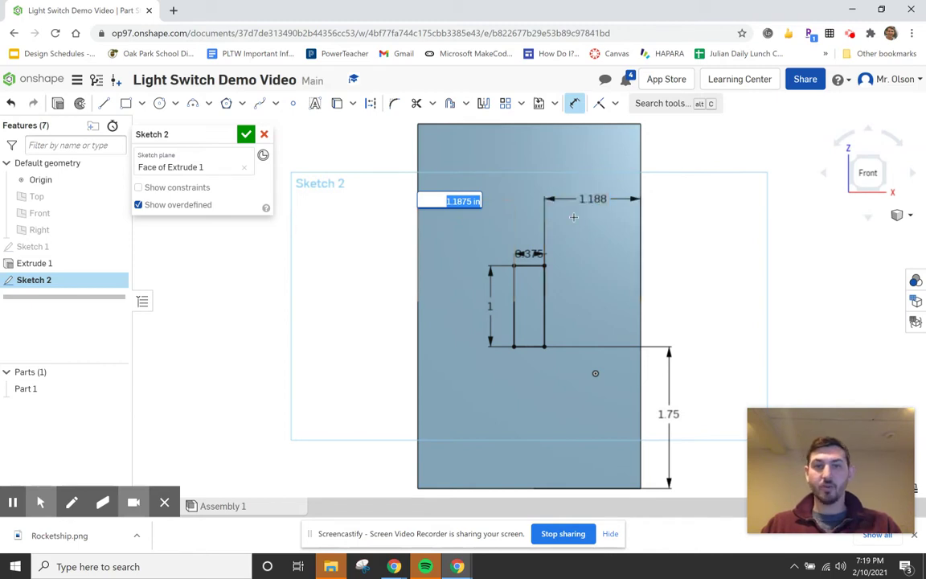
key("Return")
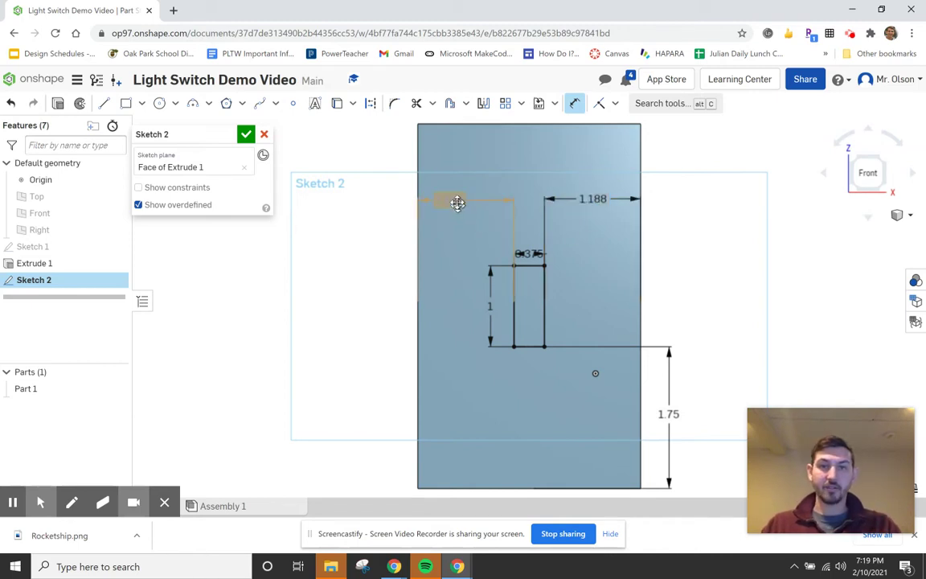
right_click(458, 203)
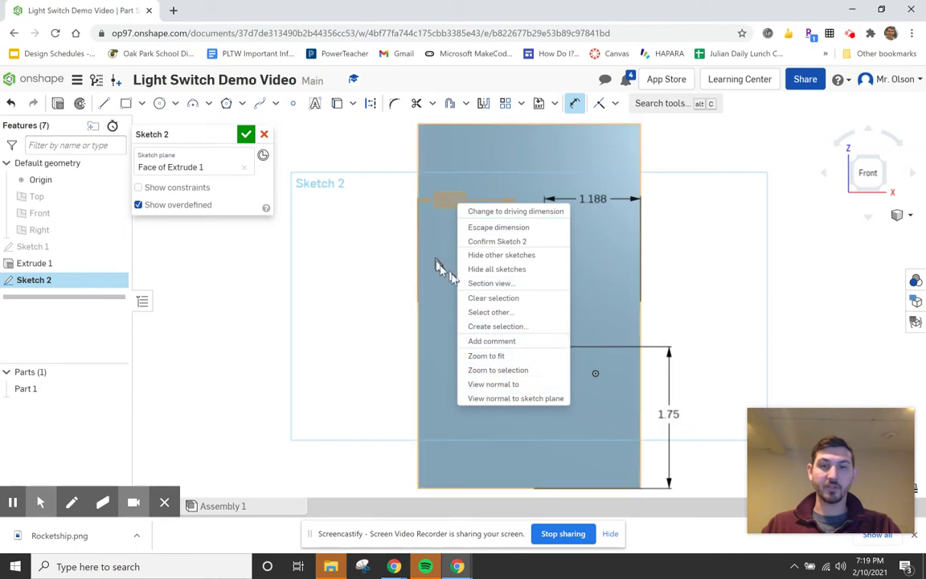
key("Escape")
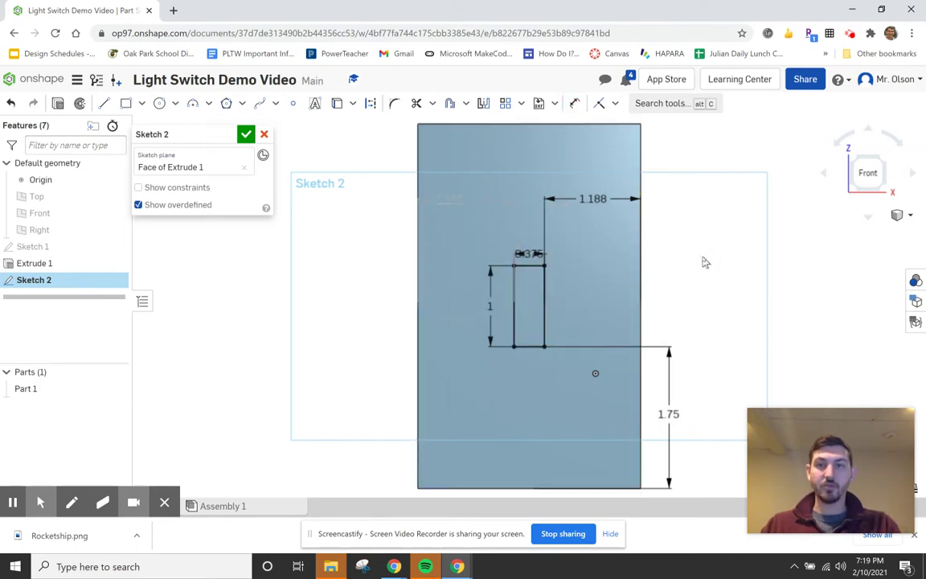
right_click(442, 201)
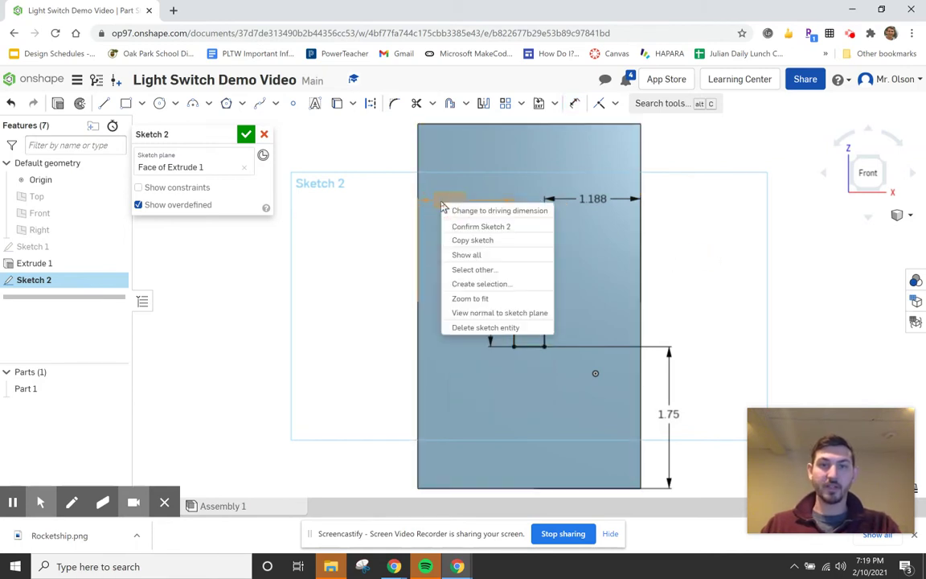
left_click(485, 327)
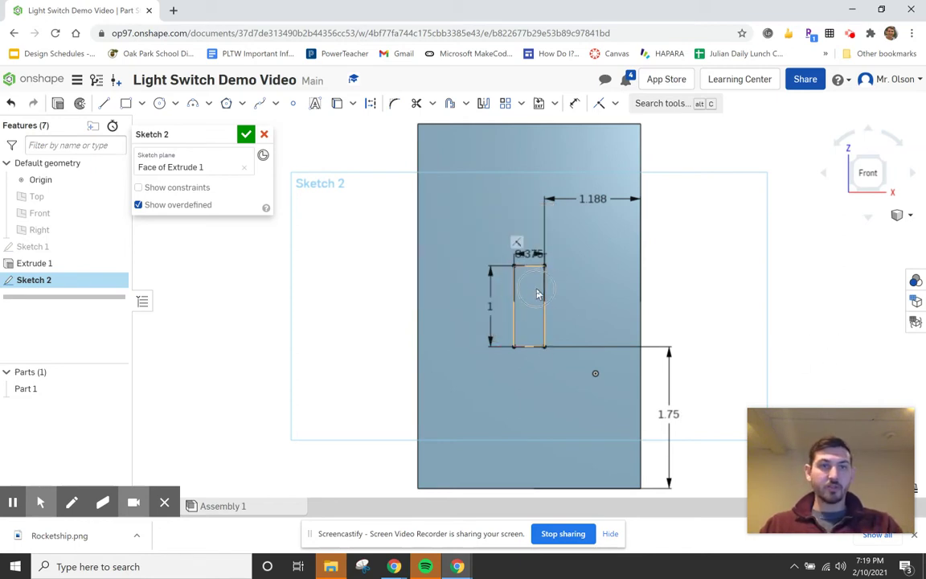
Finish the opening sketch and extrude its rectangle as a Remove cut with the Through all end condition
left_click(246, 133)
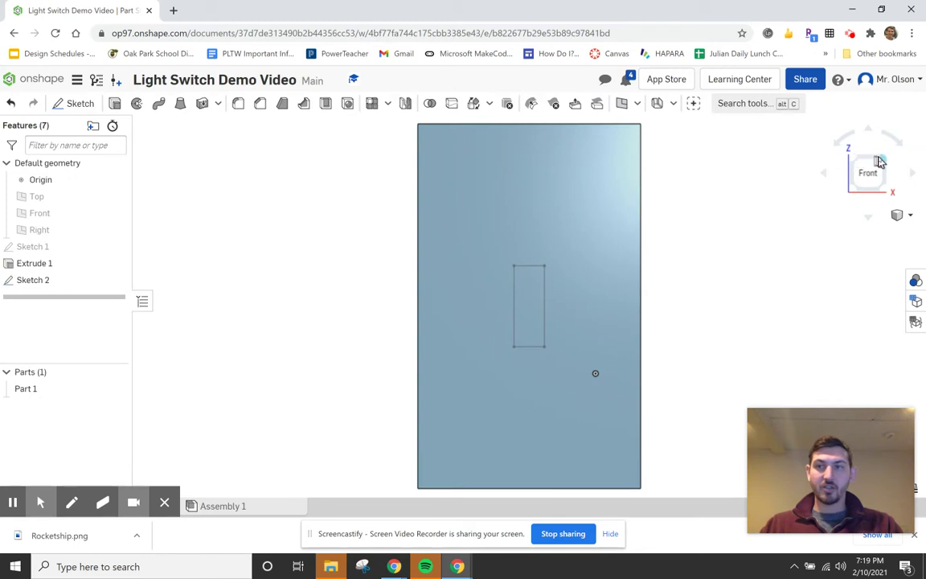
left_click(878, 158)
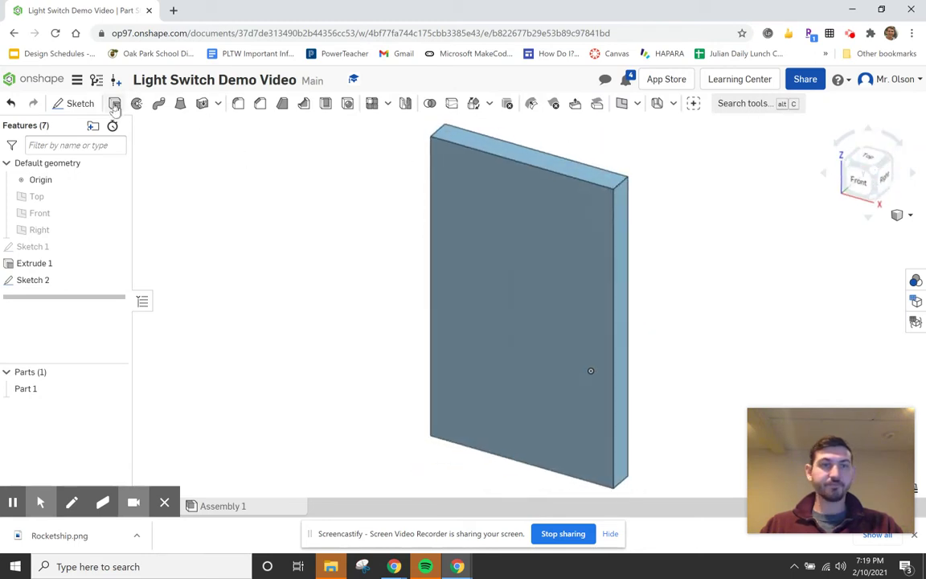
left_click(115, 104)
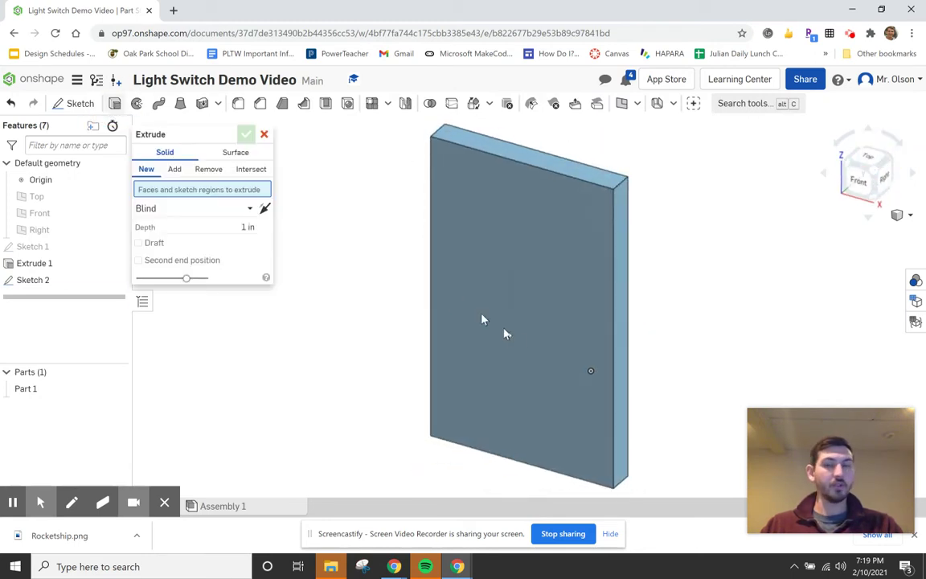
left_click(526, 315)
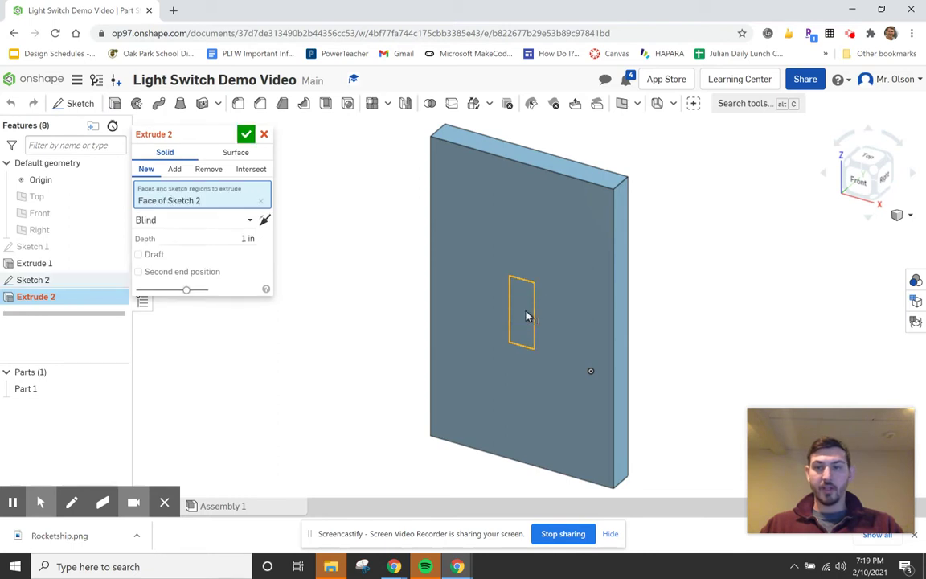
left_click(174, 171)
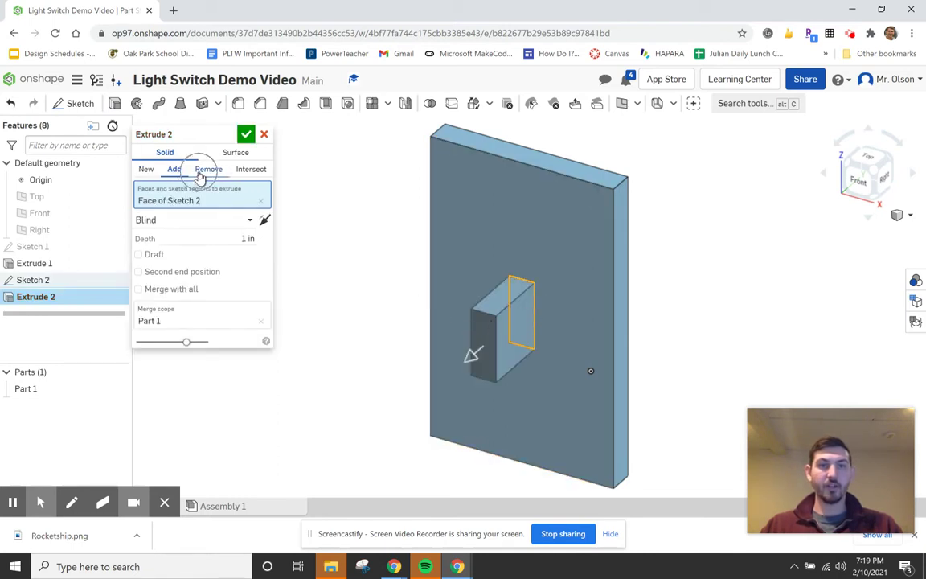
left_click(202, 171)
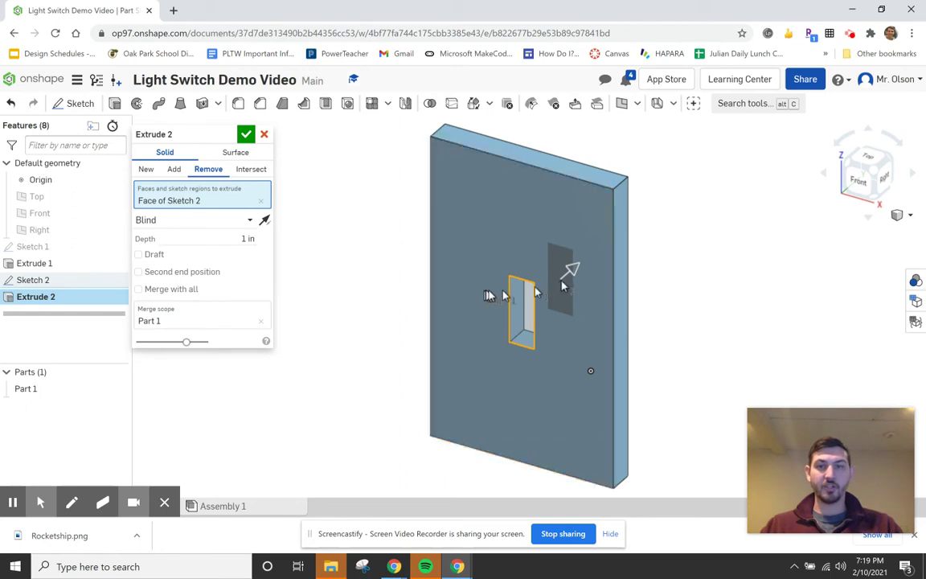
left_click(245, 135)
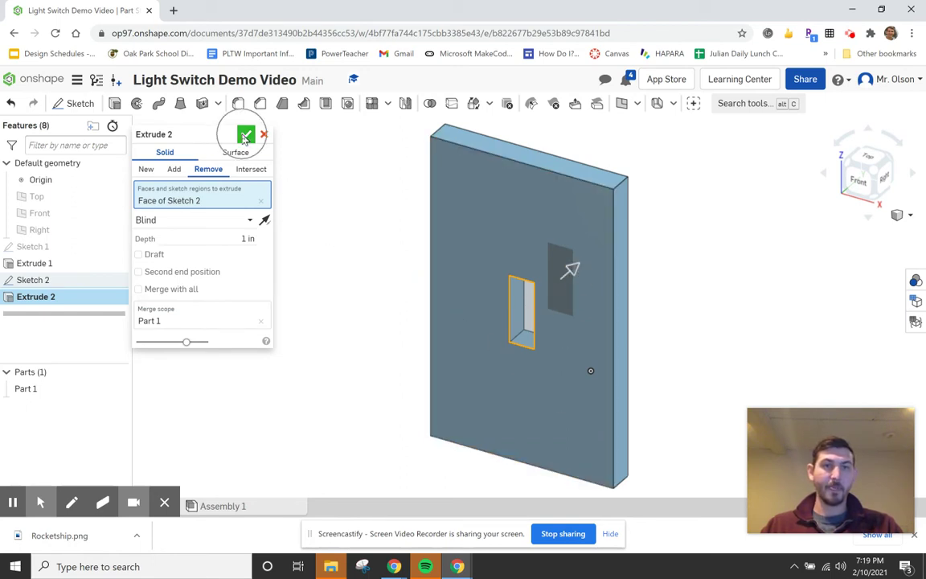
left_click(249, 220)
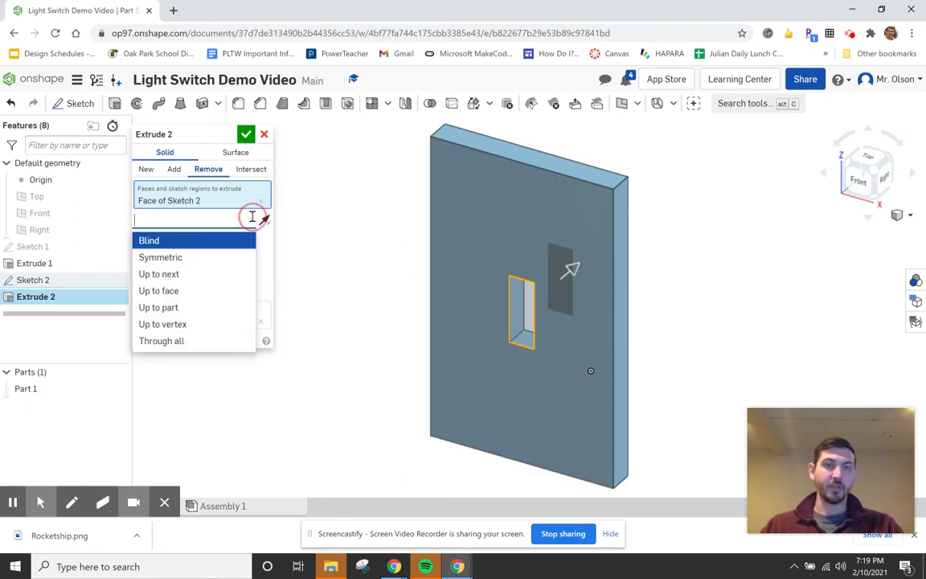
left_click(212, 341)
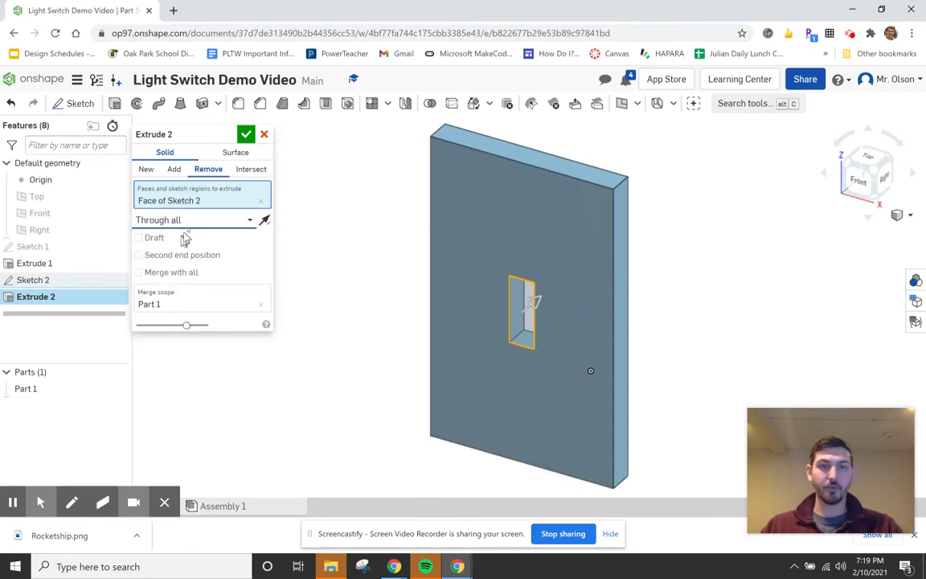
left_click(246, 135)
left_click(246, 135)
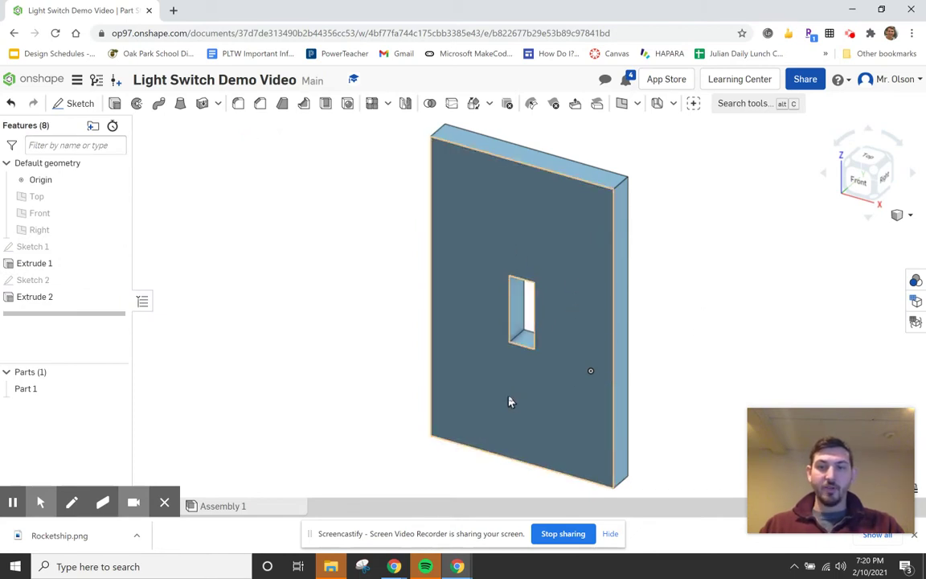
Start a new sketch on the plate's front face and view it from the front
left_click(527, 237)
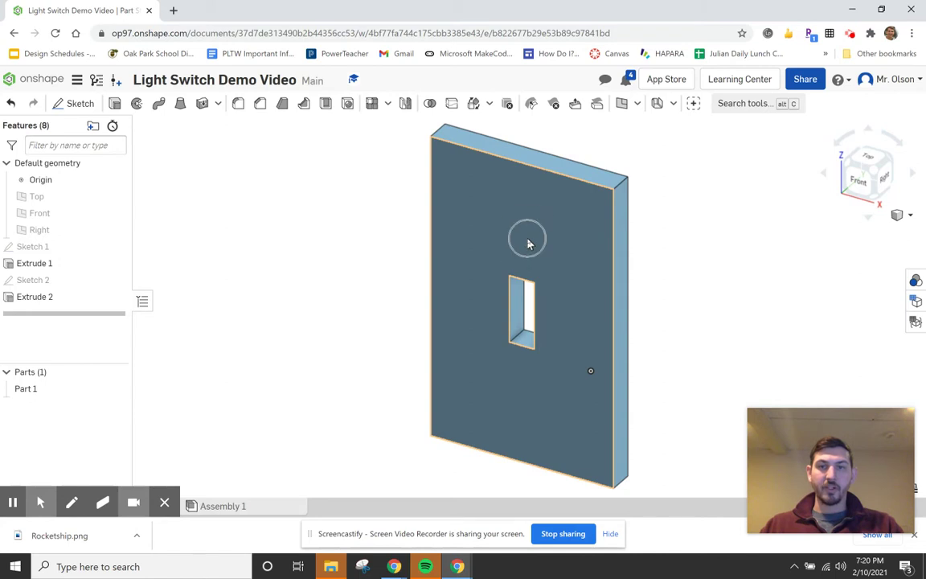
left_click(74, 103)
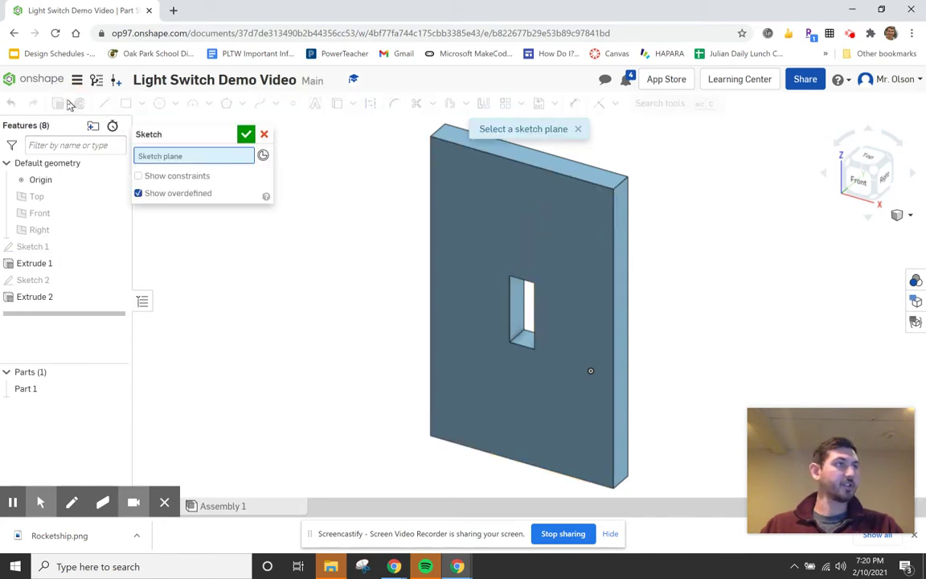
left_click(570, 244)
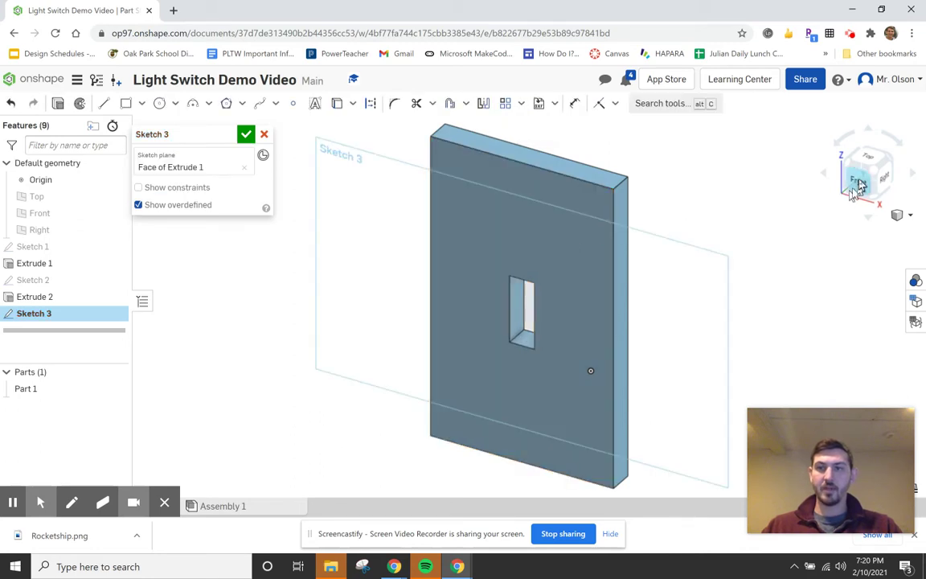
left_click(858, 185)
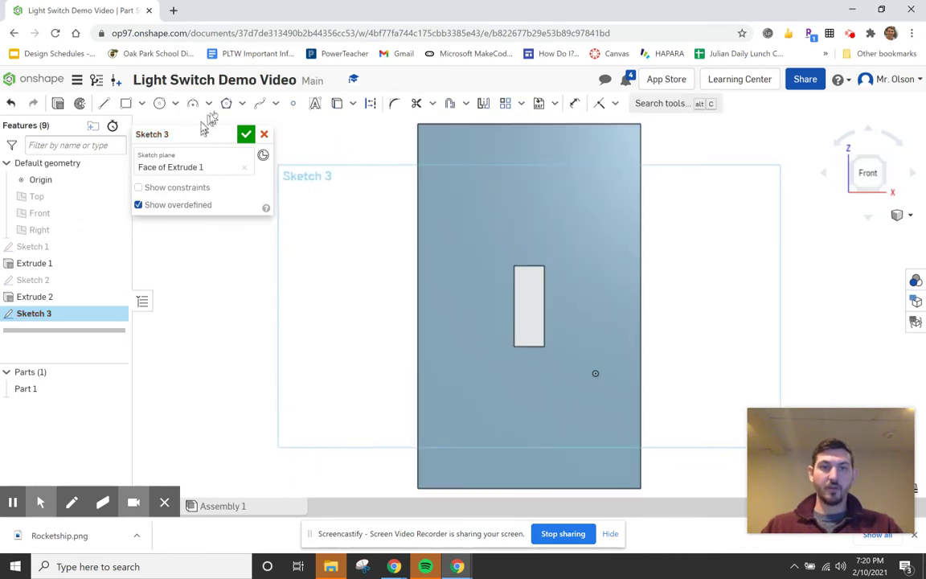
Place two sketch points aligned with the switch opening's vertical centreline, one above the opening and one below it
left_click(293, 114)
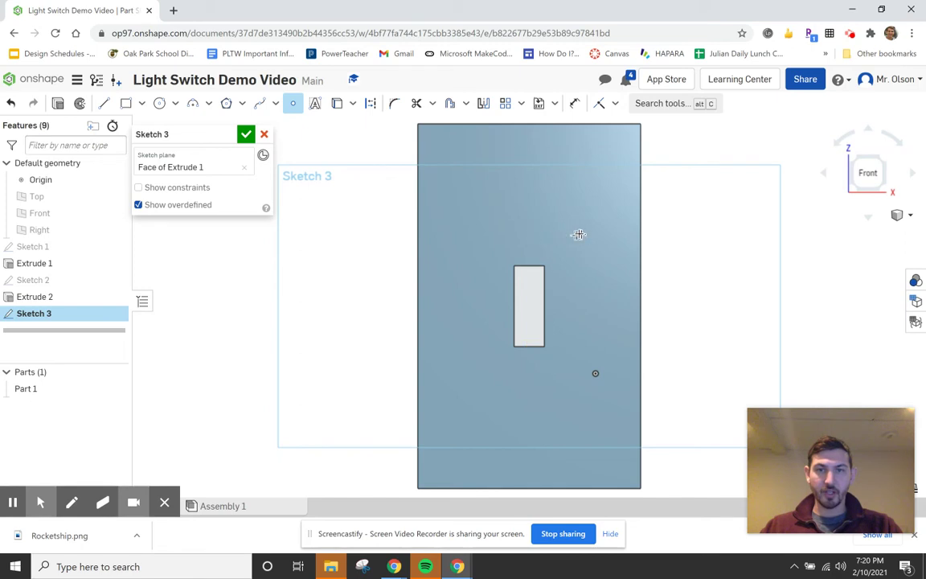
scroll(530, 228, "up", 5)
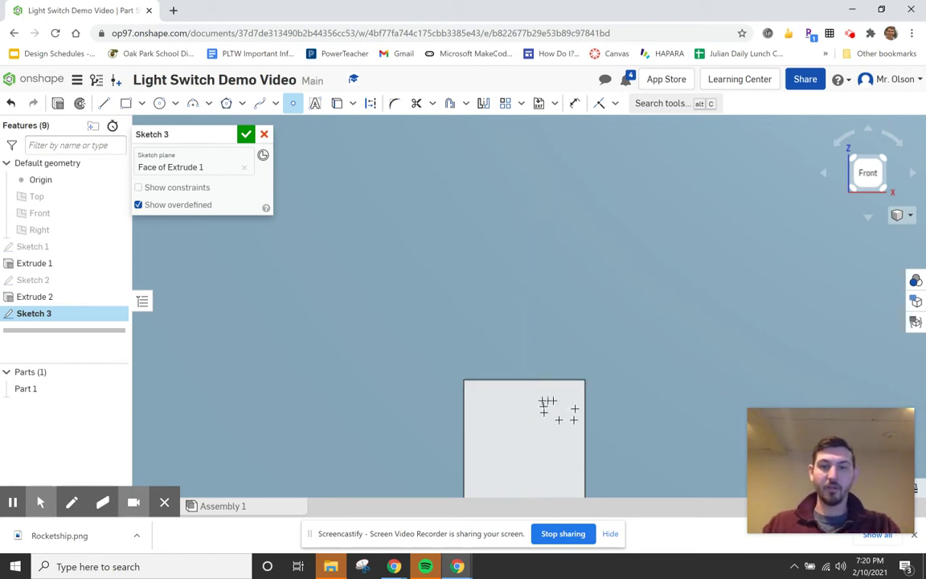
left_click(524, 177)
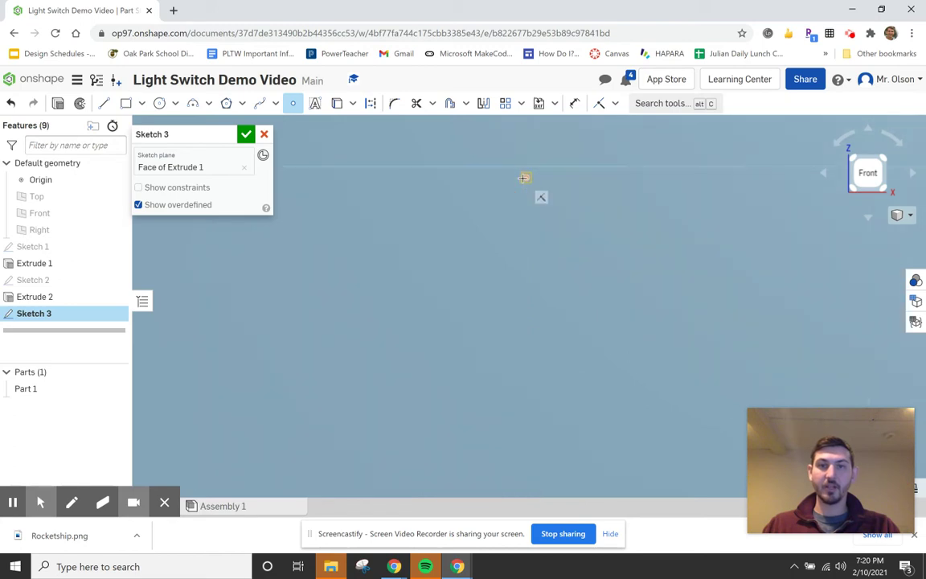
middle_click_drag(611, 264, 582, 109)
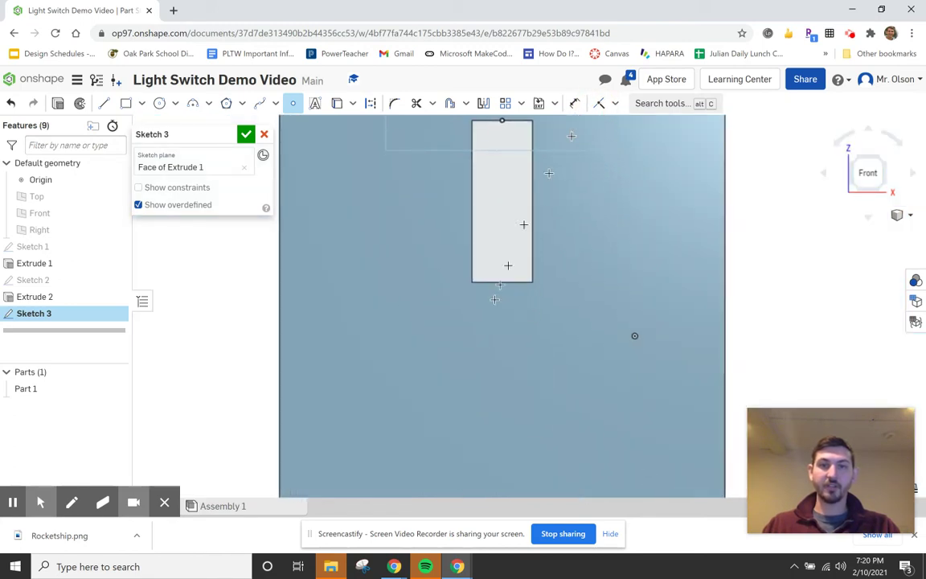
left_click(502, 353)
scroll(624, 287, "down", 2)
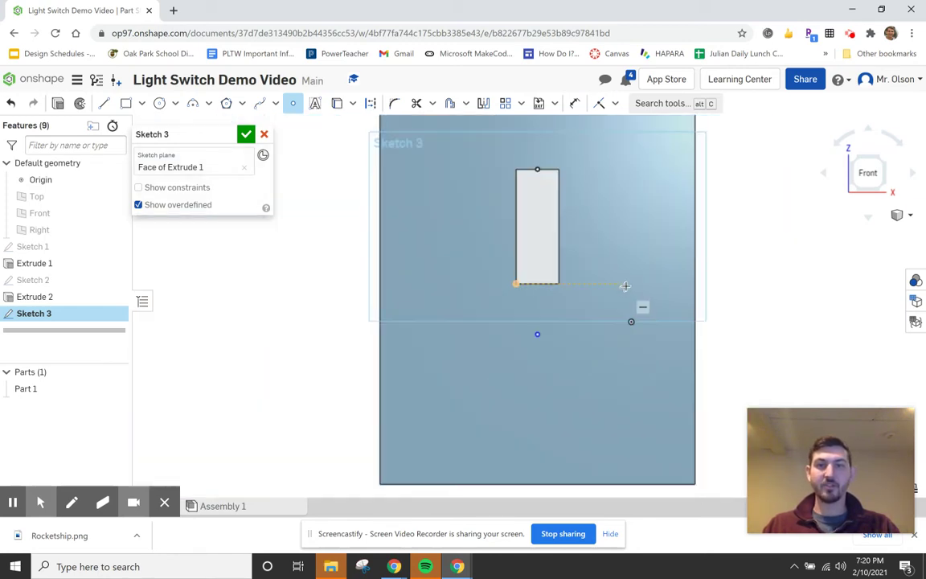
middle_click_drag(734, 248, 725, 311)
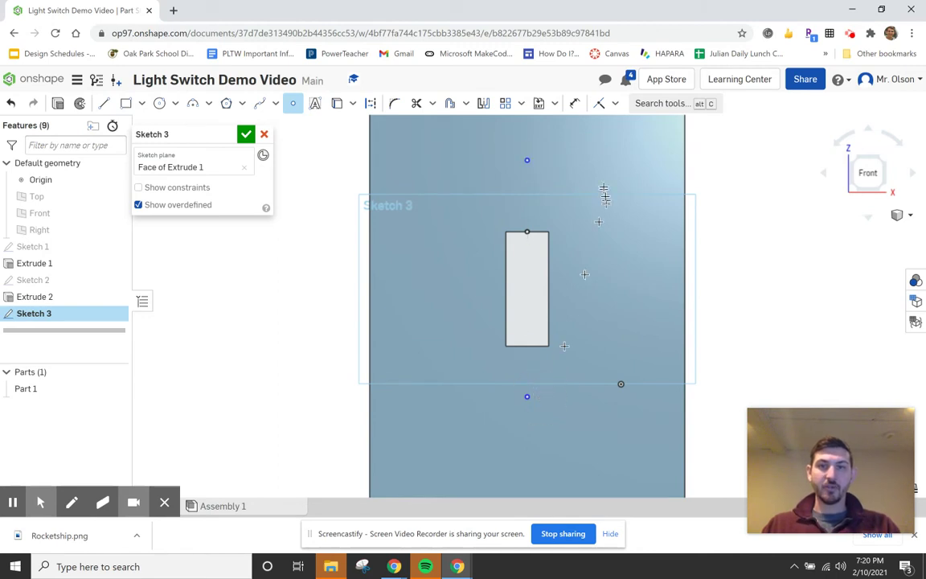
Start the Dimension tool for locating the two sketch points
left_click(576, 106)
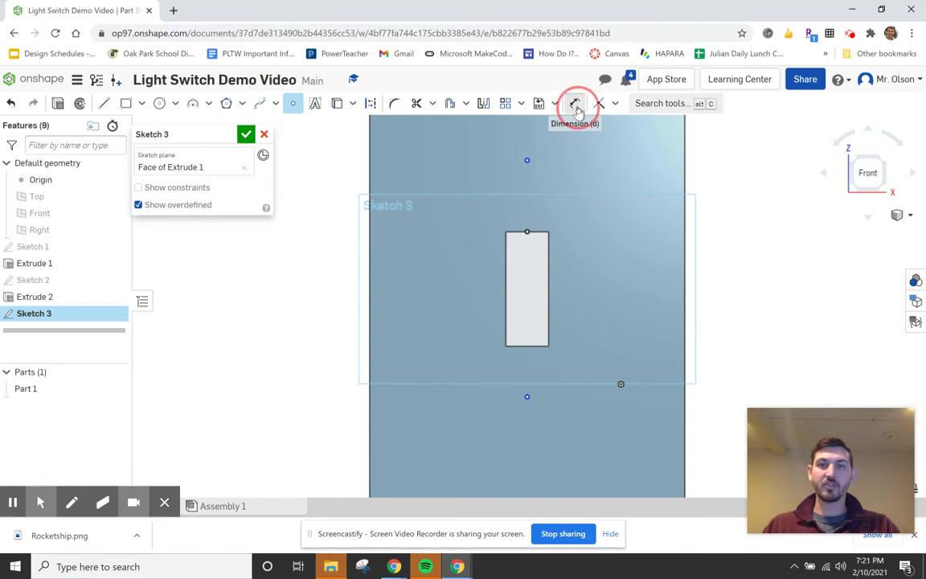